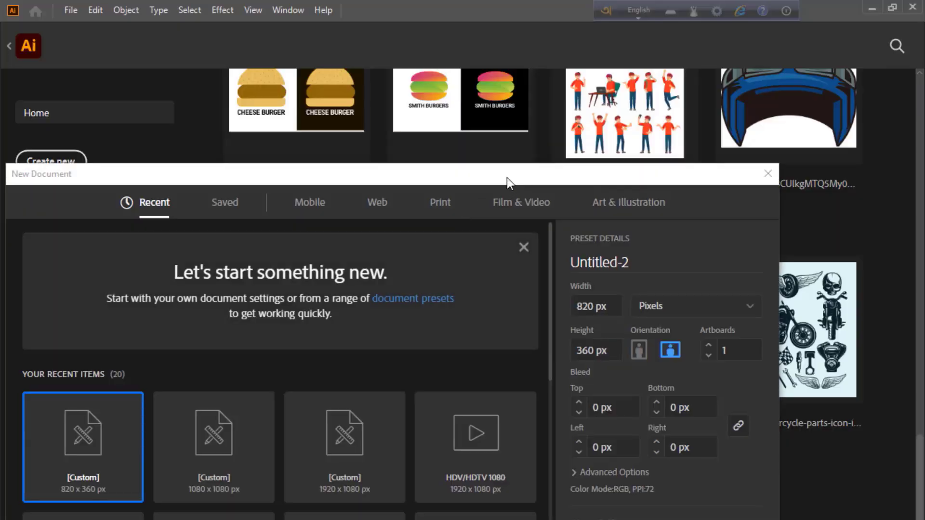
- Create a new document 2560 px wide and 1440 px high
{"action": "left_click_drag", "start_coordinate": [506, 177], "coordinate": [241, 98]}
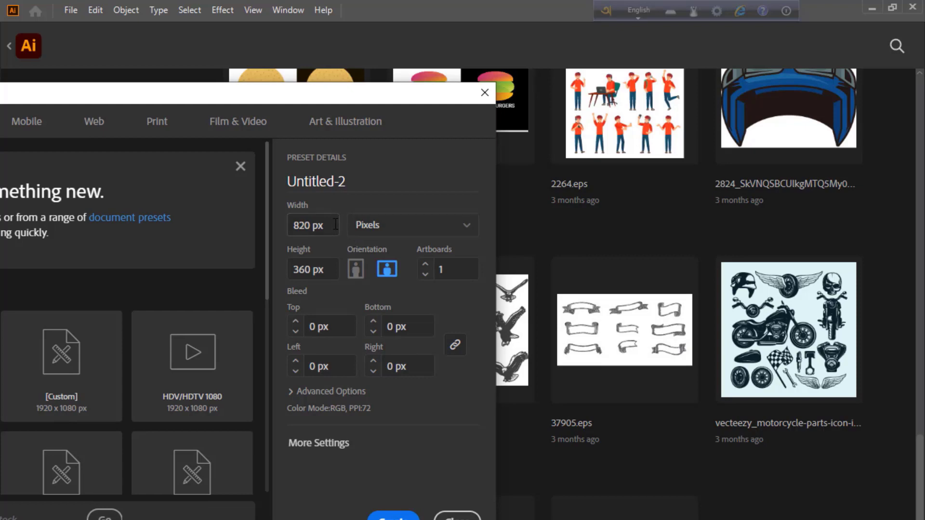
{"action": "left_click_drag", "start_coordinate": [335, 224], "coordinate": [292, 220]}
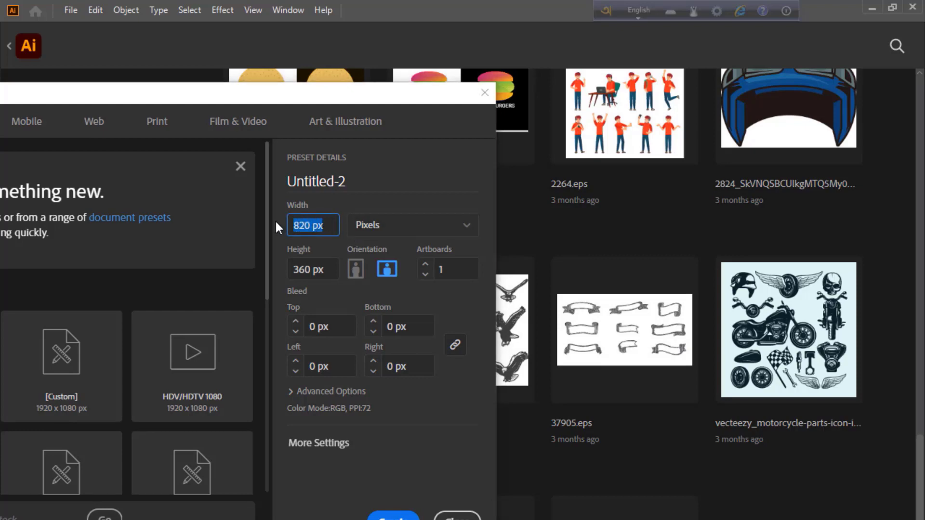
{"action": "type", "text": "2560"}
{"action": "left_click_drag", "start_coordinate": [327, 272], "coordinate": [283, 279]}
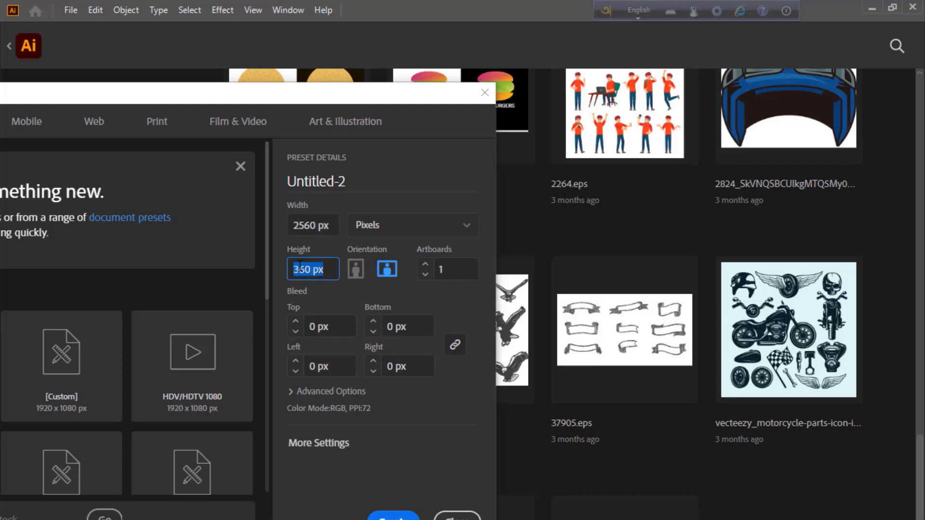
{"action": "type", "text": "1440"}
{"action": "left_click", "coordinate": [415, 426]}
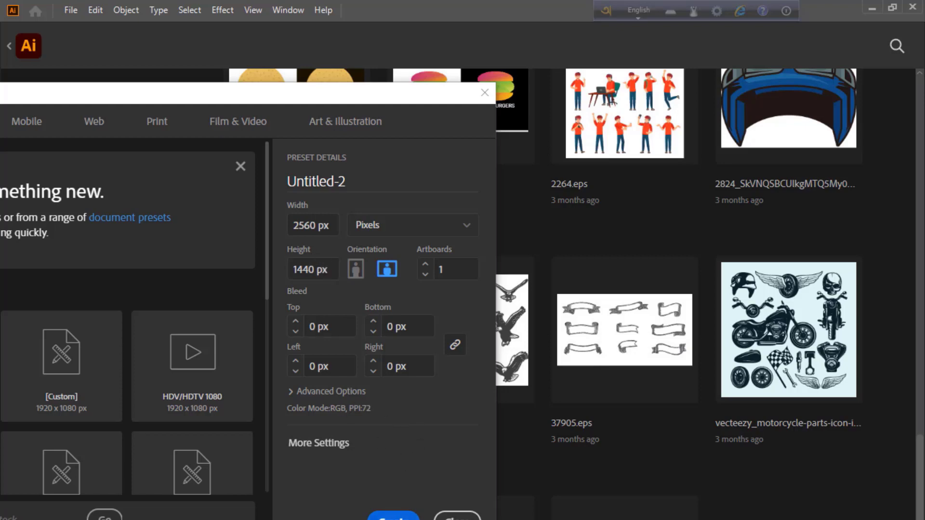
{"action": "left_click", "coordinate": [389, 515]}
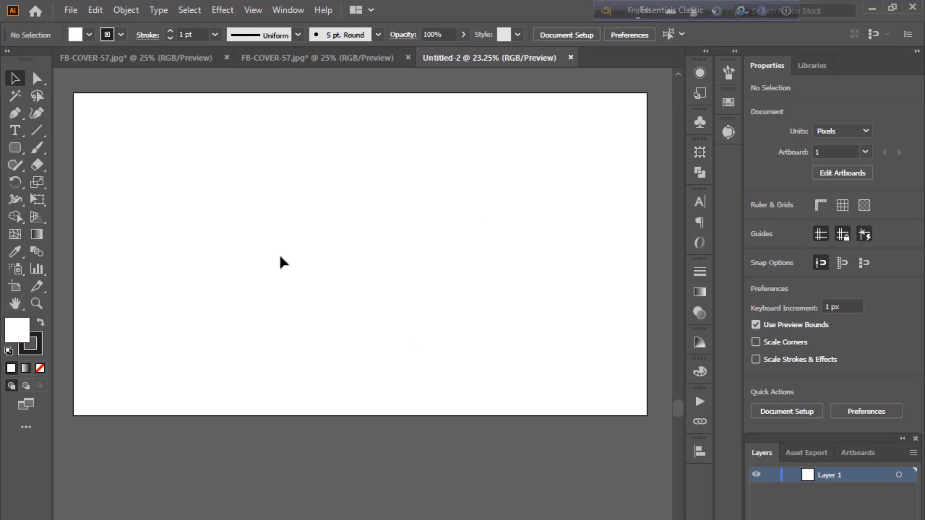
- Create a 2560 × 338 px rectangle using the Rectangle tool's exact-size dialog
{"action": "left_click_drag", "start_coordinate": [15, 146], "coordinate": [53, 147]}
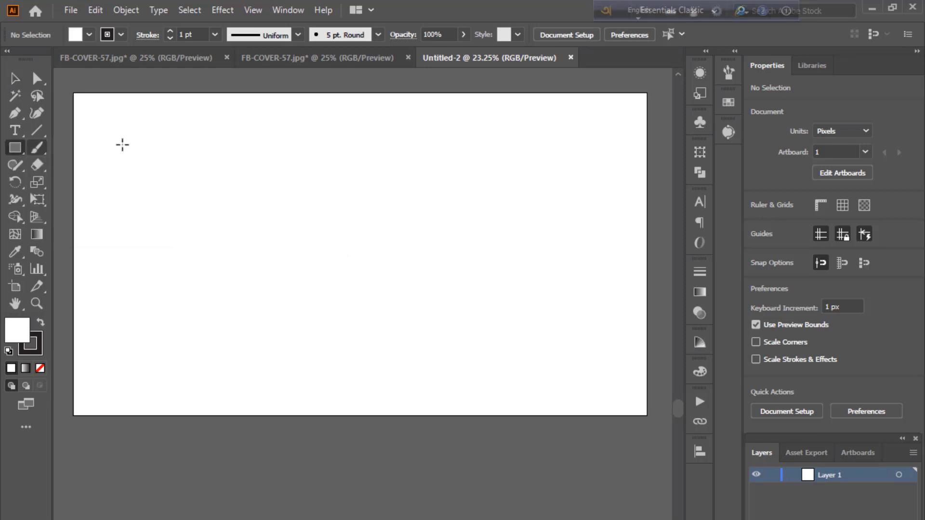
{"action": "mouse_move", "coordinate": [73, 93]}
{"action": "left_mouse_down"}
{"action": "mouse_move", "coordinate": [594, 415]}
{"action": "mouse_move", "coordinate": [646, 414]}
{"action": "left_mouse_up"}
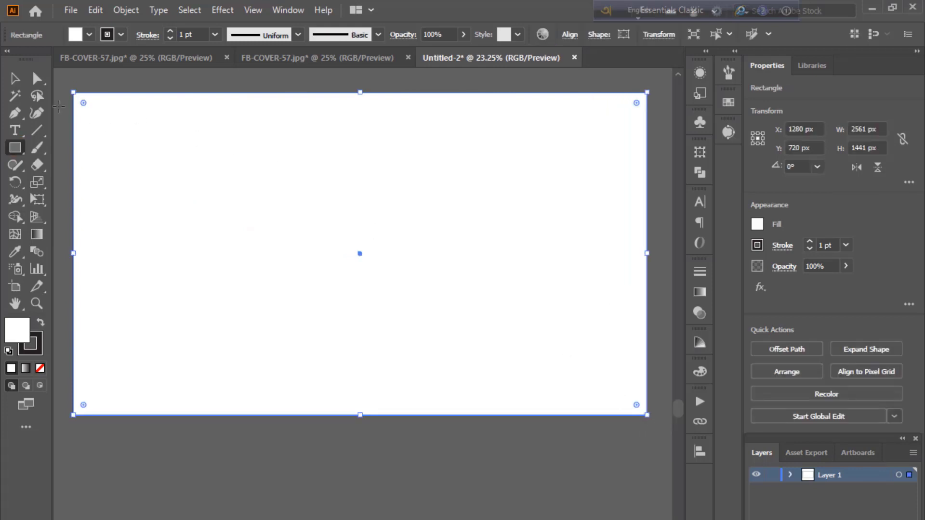
{"action": "left_click", "coordinate": [14, 78]}
{"action": "left_click", "coordinate": [116, 89]}
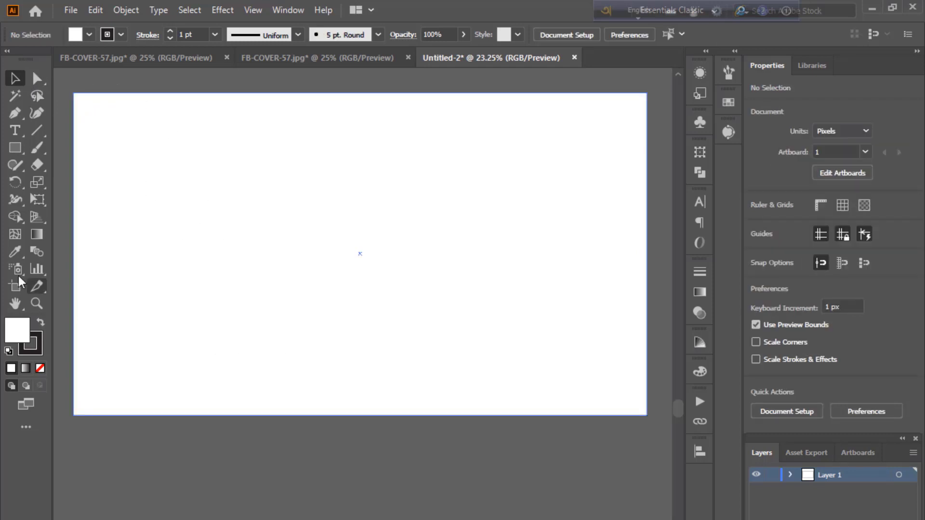
{"action": "left_click", "coordinate": [16, 148]}
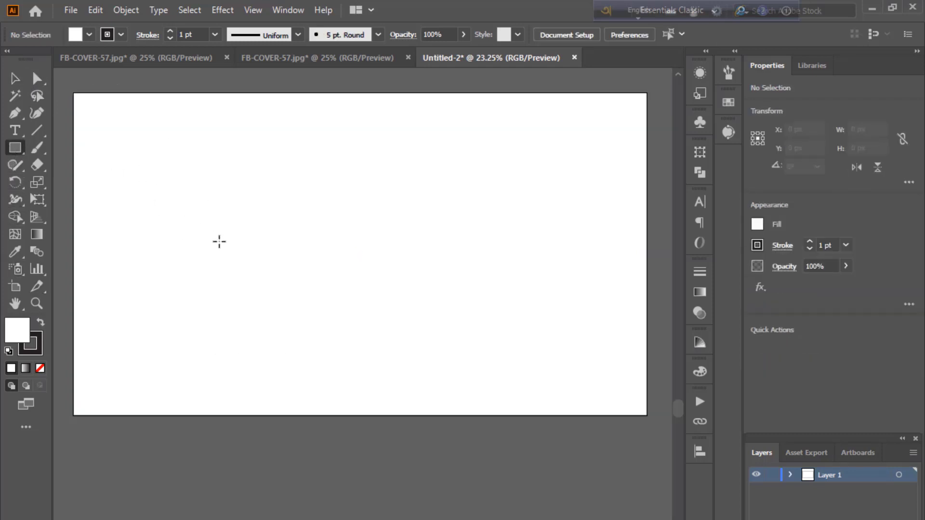
{"action": "left_click", "coordinate": [251, 232]}
{"action": "mouse_move", "coordinate": [440, 299]}
{"action": "left_mouse_down"}
{"action": "mouse_move", "coordinate": [332, 181]}
{"action": "mouse_move", "coordinate": [320, 194]}
{"action": "left_mouse_up"}
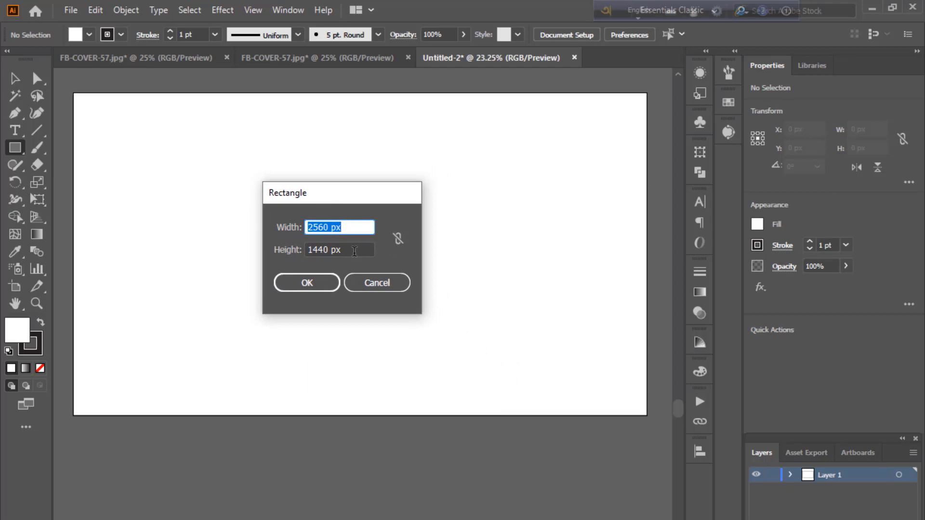
{"action": "left_click_drag", "start_coordinate": [354, 251], "coordinate": [298, 253]}
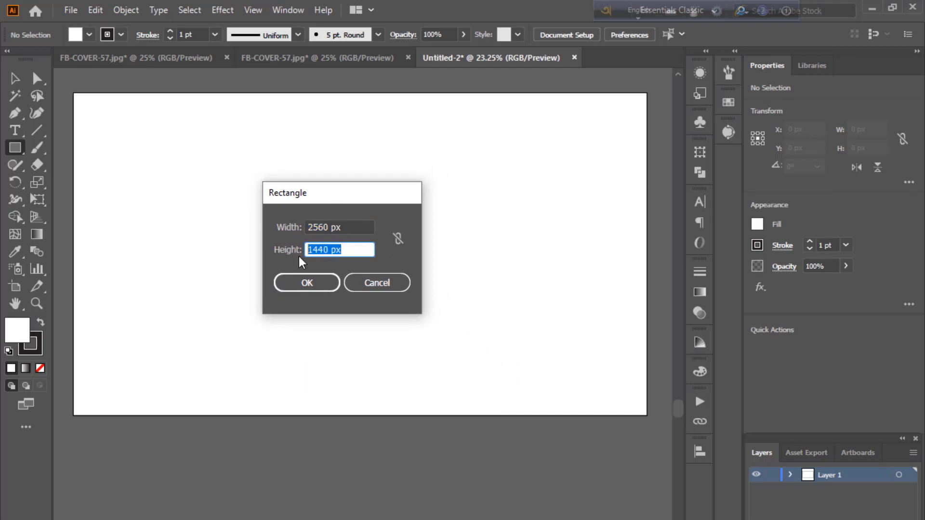
{"action": "type", "text": "338"}
{"action": "key", "text": "Return"}
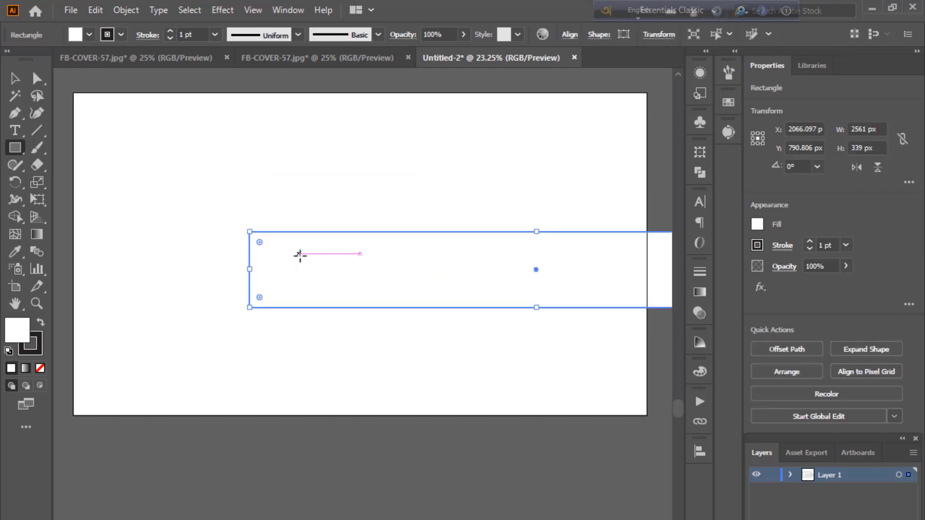
- Centre the rectangle horizontally and vertically on the artboard and convert it into guides
{"action": "left_click", "coordinate": [699, 453]}
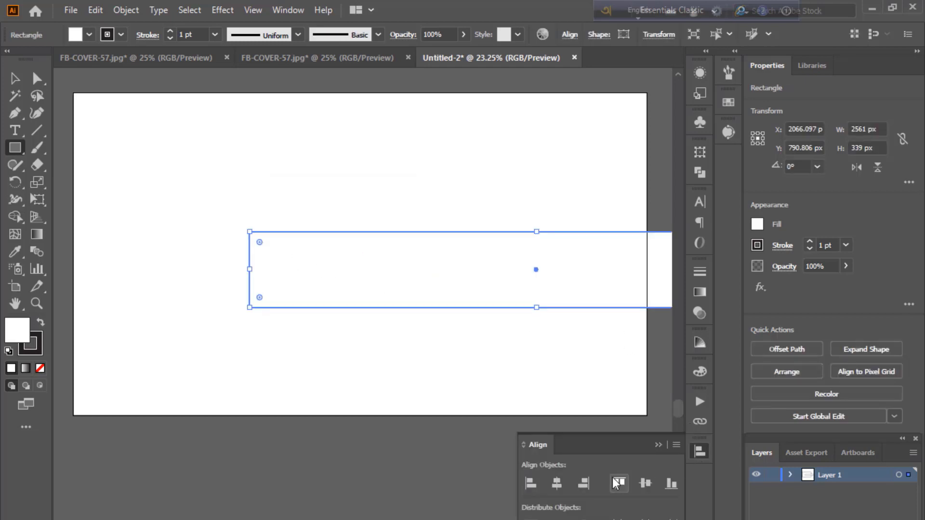
{"action": "left_click", "coordinate": [558, 482]}
{"action": "left_click", "coordinate": [645, 483]}
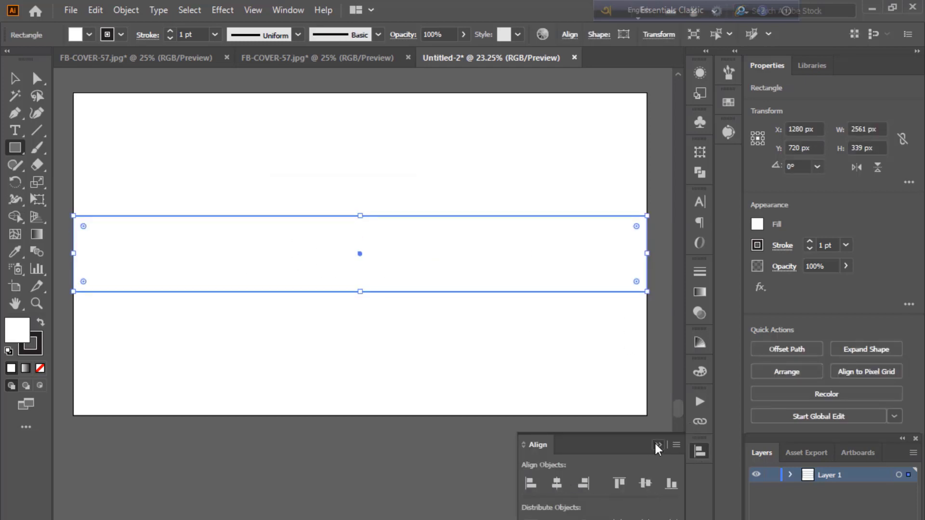
{"action": "left_click", "coordinate": [657, 444]}
{"action": "right_click", "coordinate": [339, 250]}
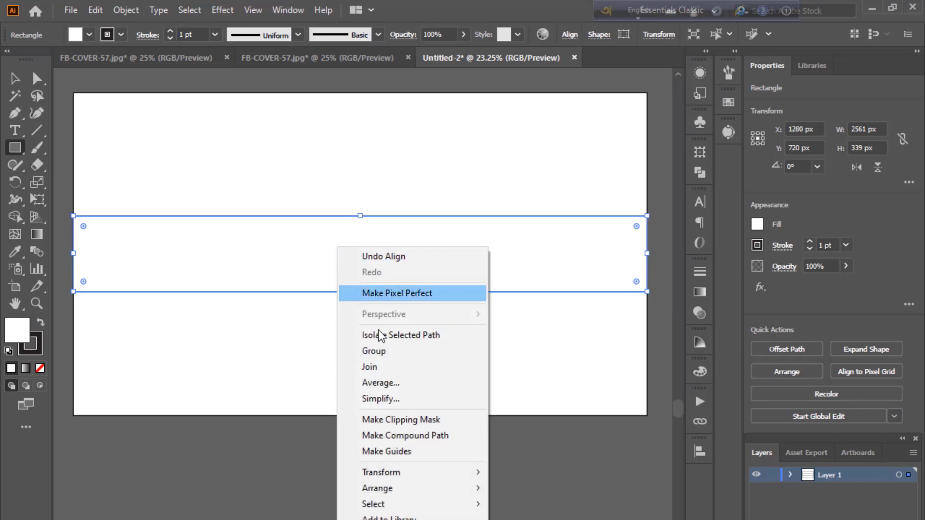
{"action": "left_click", "coordinate": [384, 451]}
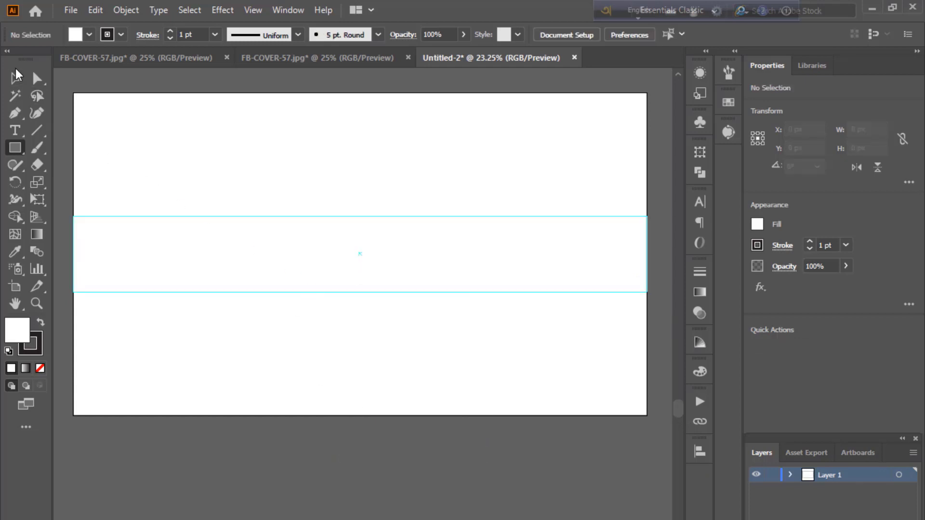
{"action": "left_click", "coordinate": [16, 76]}
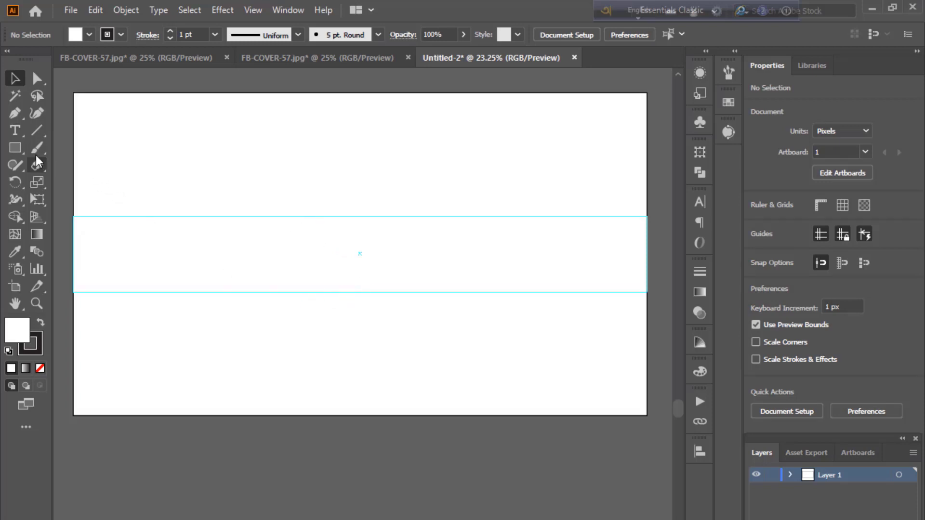
- Create a 1236 px wide rectangle with the Rectangle tool's size dialog
{"action": "left_click", "coordinate": [15, 148]}
{"action": "left_click", "coordinate": [333, 246]}
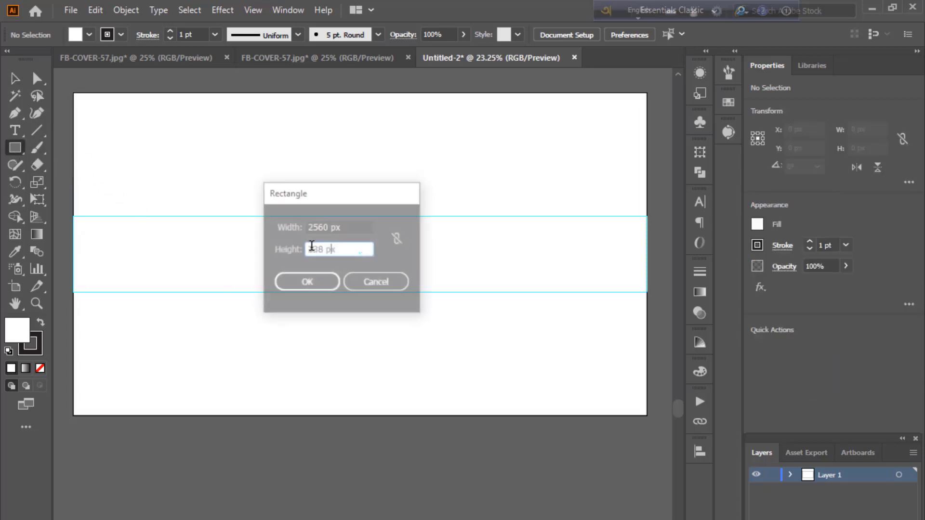
{"action": "left_click", "coordinate": [344, 227]}
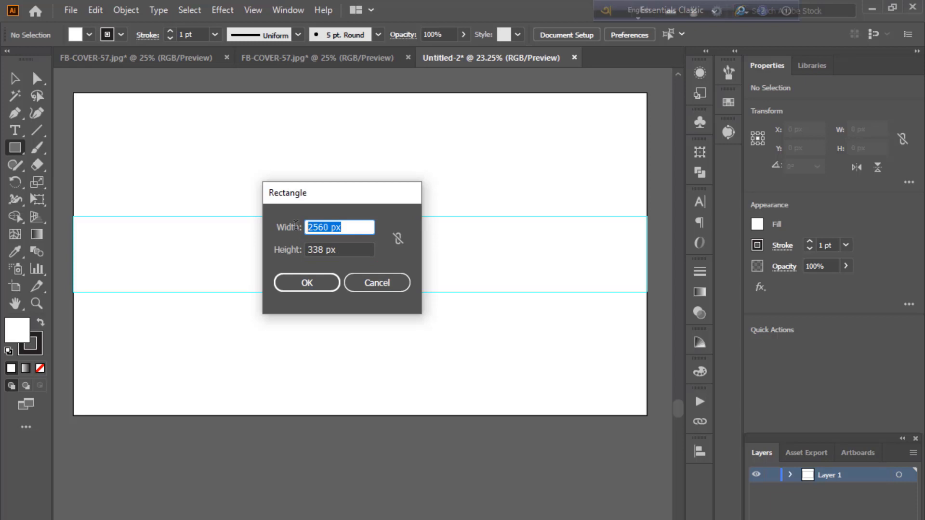
{"action": "type", "text": "1235"}
{"action": "key", "text": "Return"}
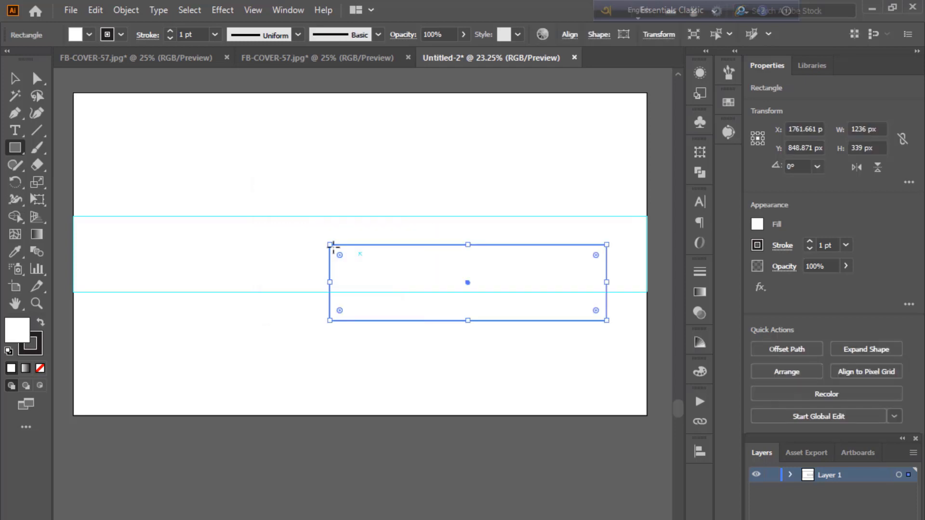
- Centre the 1236 px rectangle on the artboard and turn it into guides
{"action": "left_click", "coordinate": [701, 453]}
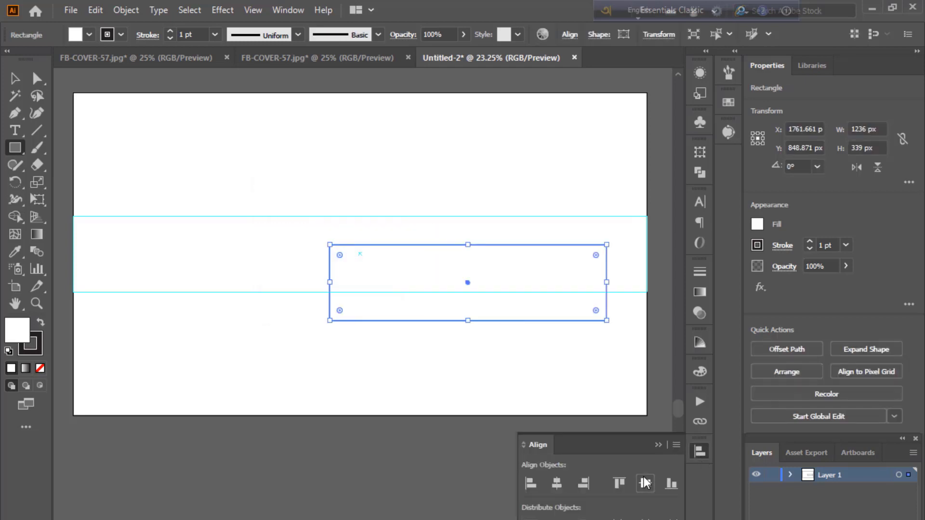
{"action": "left_click", "coordinate": [645, 483]}
{"action": "left_click", "coordinate": [558, 482]}
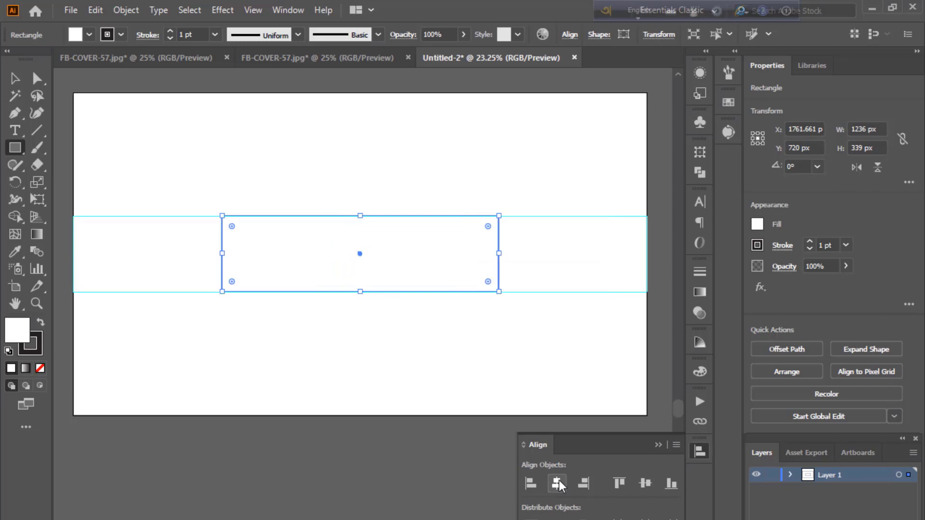
{"action": "left_click", "coordinate": [656, 444]}
{"action": "right_click", "coordinate": [318, 227]}
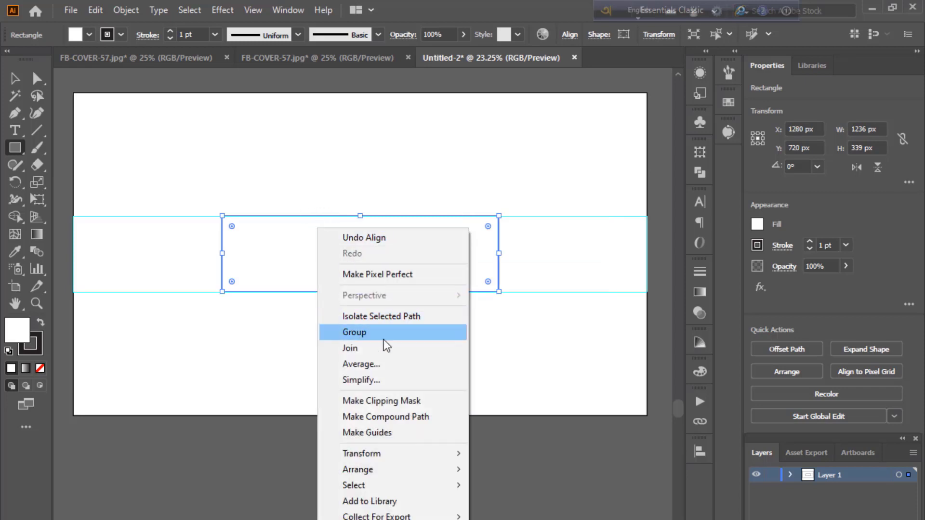
{"action": "left_click", "coordinate": [369, 432]}
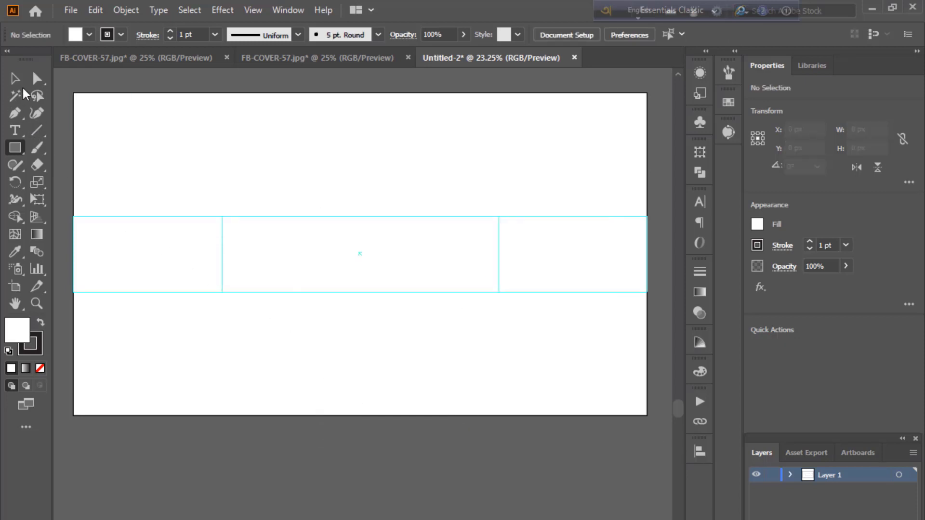
{"action": "left_click", "coordinate": [14, 78]}
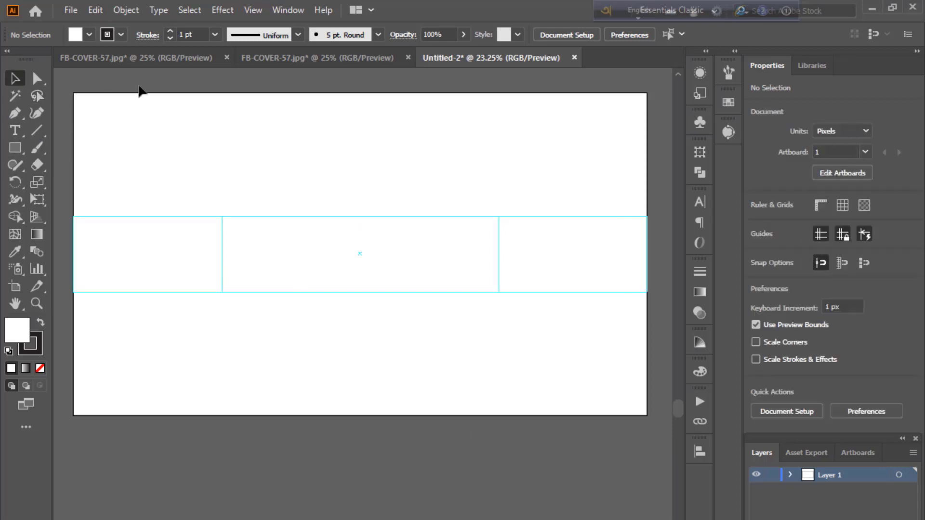
- Draw the wave's curved left edge with the Pen tool, from the top guide to the bottom guide
{"action": "key", "text": "ctrl+0"}
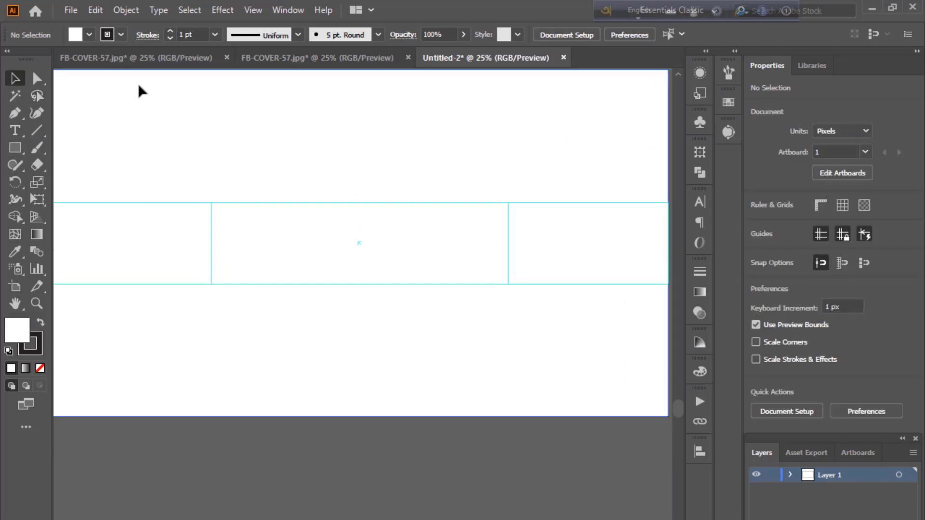
{"action": "key", "text": "ctrl+minus"}
{"action": "key", "text": "ctrl+equal"}
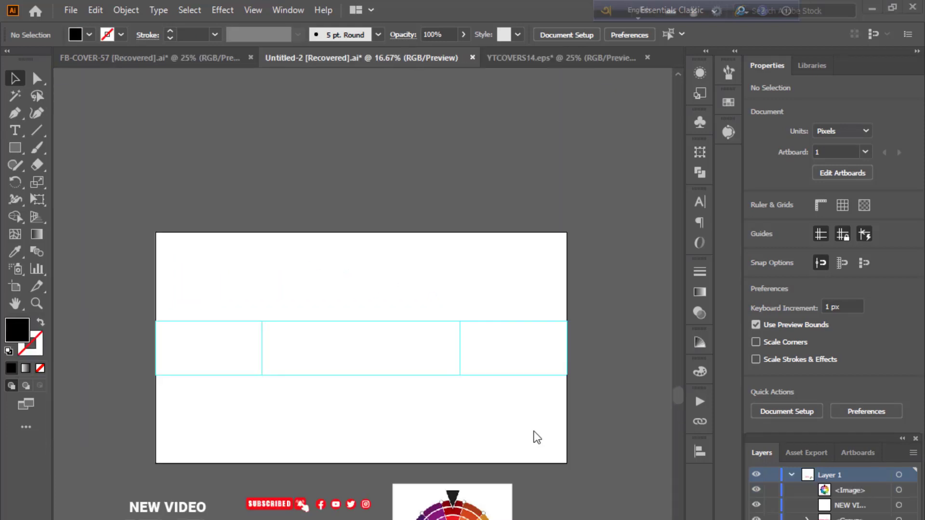
{"action": "scroll", "coordinate": [389, 305], "scroll_direction": "down", "scroll_amount": 1}
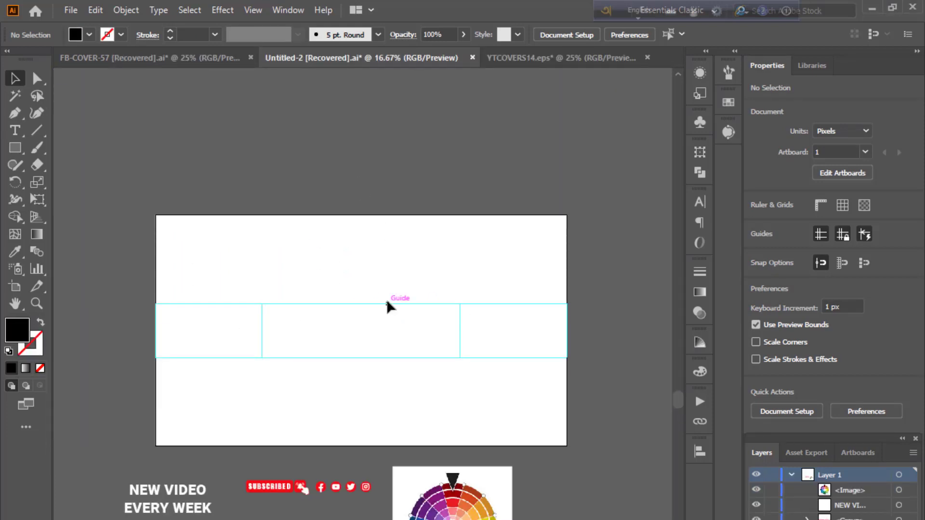
{"action": "left_click", "coordinate": [10, 117]}
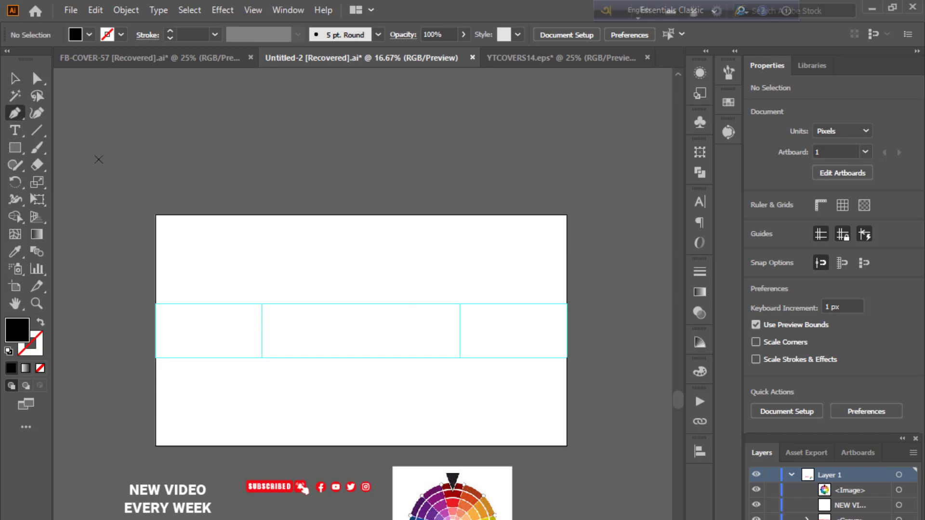
{"action": "scroll", "coordinate": [340, 336], "scroll_direction": "up", "scroll_amount": 2}
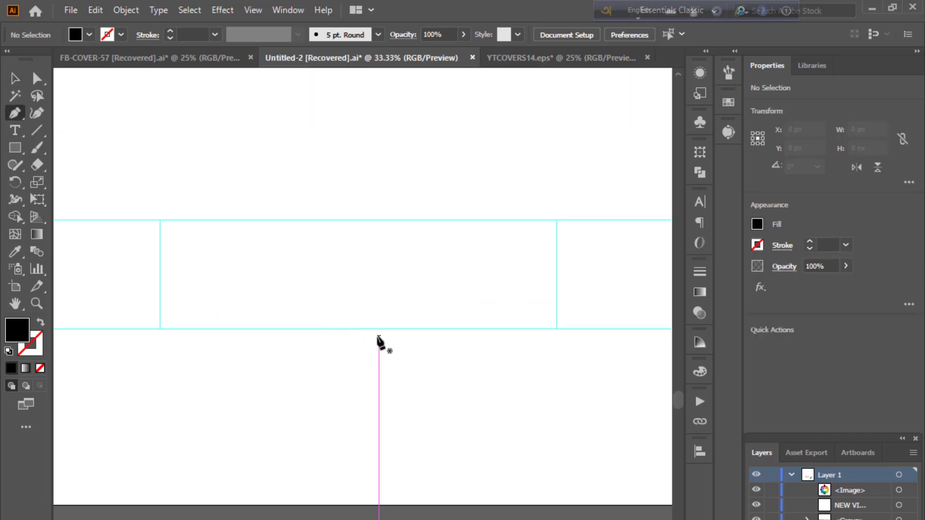
{"action": "left_click_drag", "start_coordinate": [399, 306], "coordinate": [377, 321]}
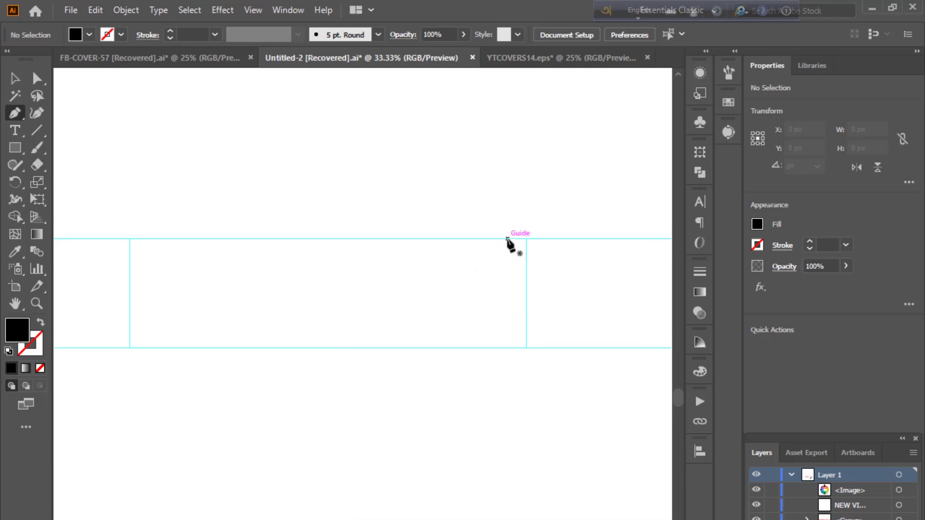
{"action": "left_click", "coordinate": [503, 238]}
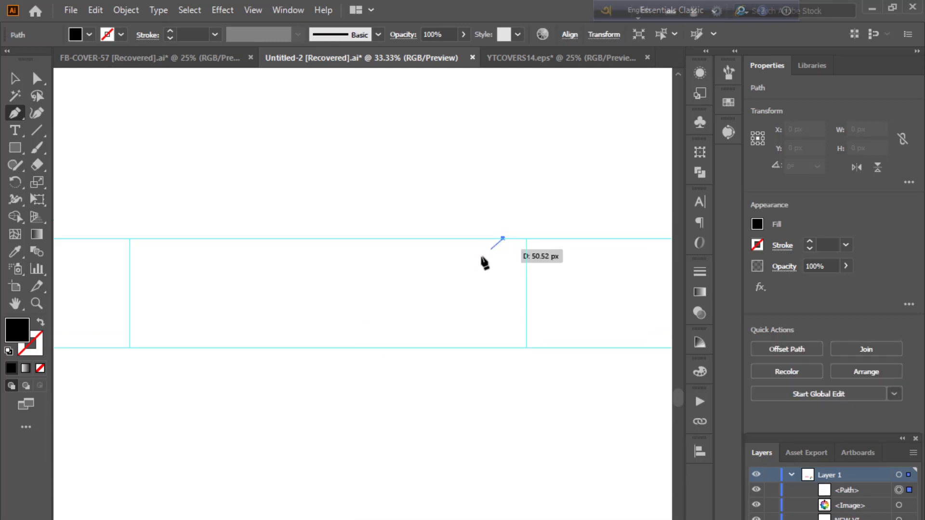
{"action": "left_click_drag", "start_coordinate": [462, 271], "coordinate": [470, 285]}
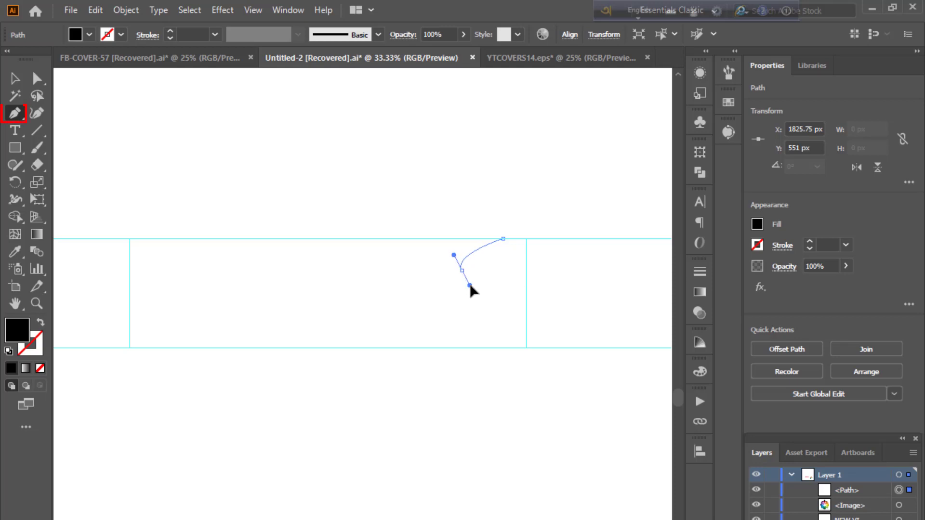
{"action": "left_click", "coordinate": [440, 317]}
{"action": "left_click_drag", "start_coordinate": [429, 324], "coordinate": [429, 322]}
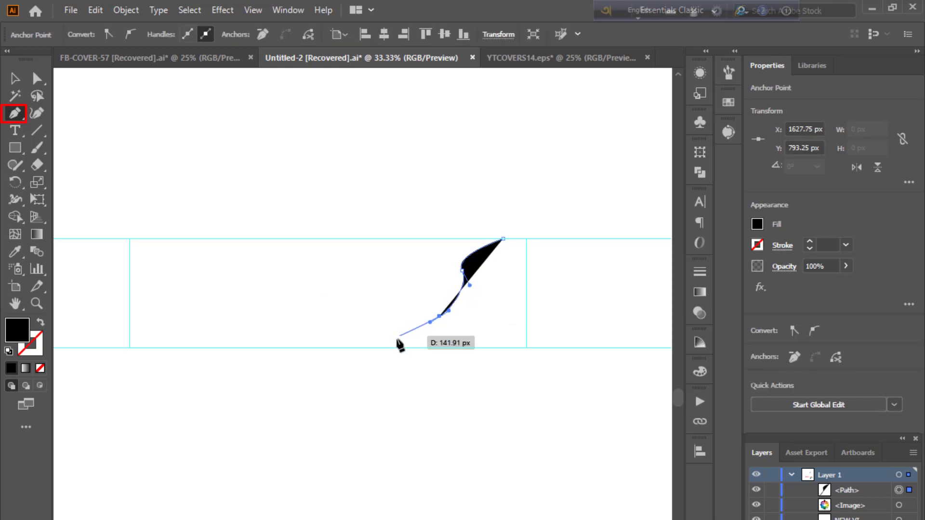
{"action": "left_click_drag", "start_coordinate": [398, 348], "coordinate": [388, 371]}
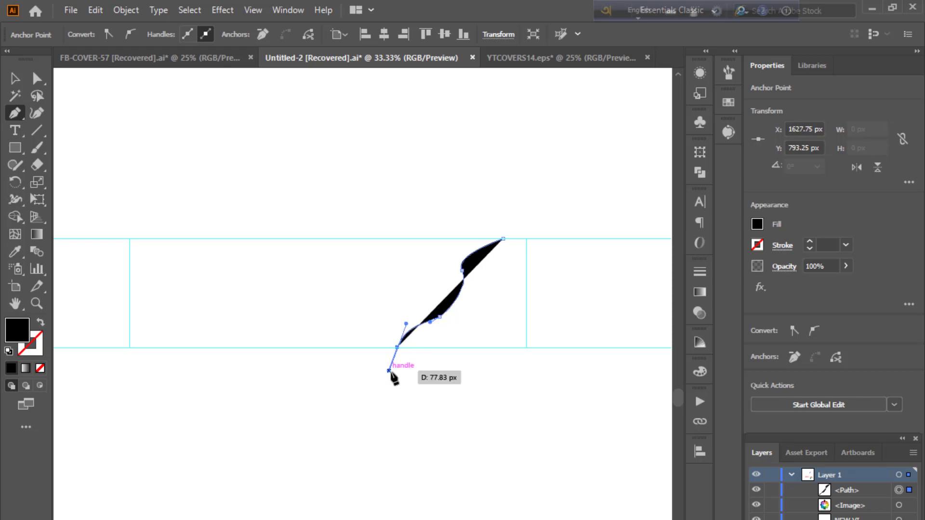
- Add corners at the band's bottom-right and top-right, then close the shape at its start
{"action": "left_click", "coordinate": [398, 348]}
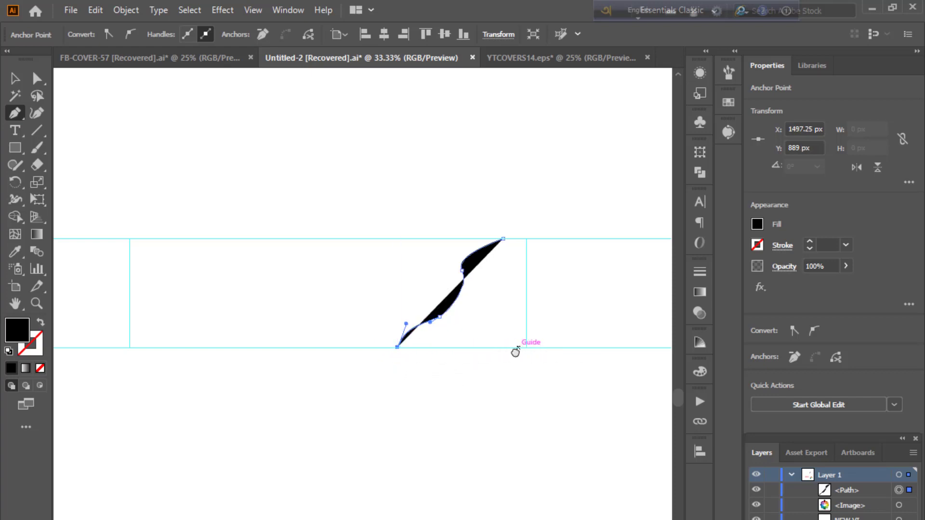
{"action": "left_click_drag", "start_coordinate": [562, 351], "coordinate": [367, 352]}
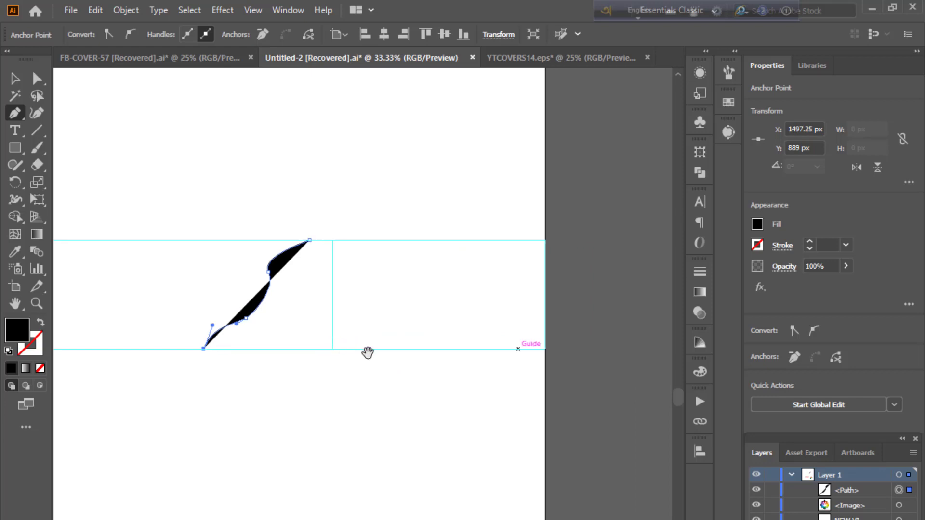
{"action": "left_click", "coordinate": [545, 349]}
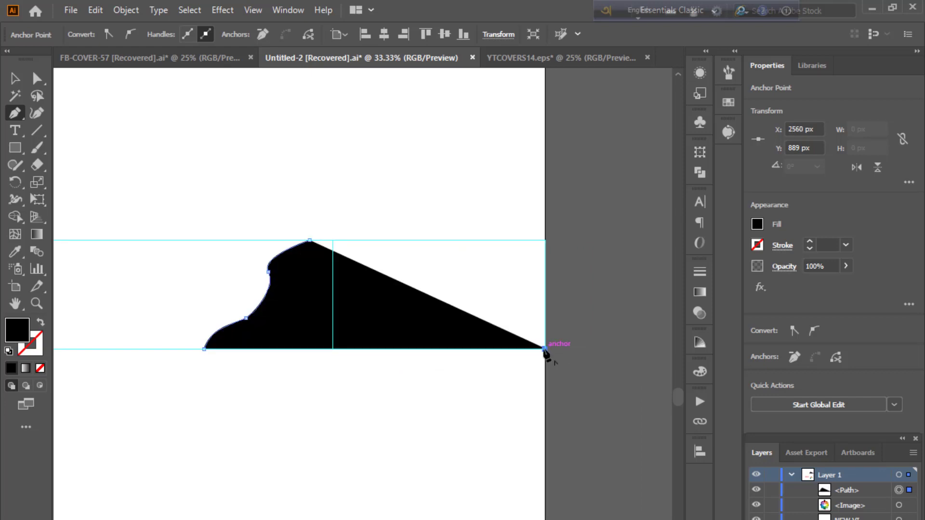
{"action": "left_click", "coordinate": [544, 239]}
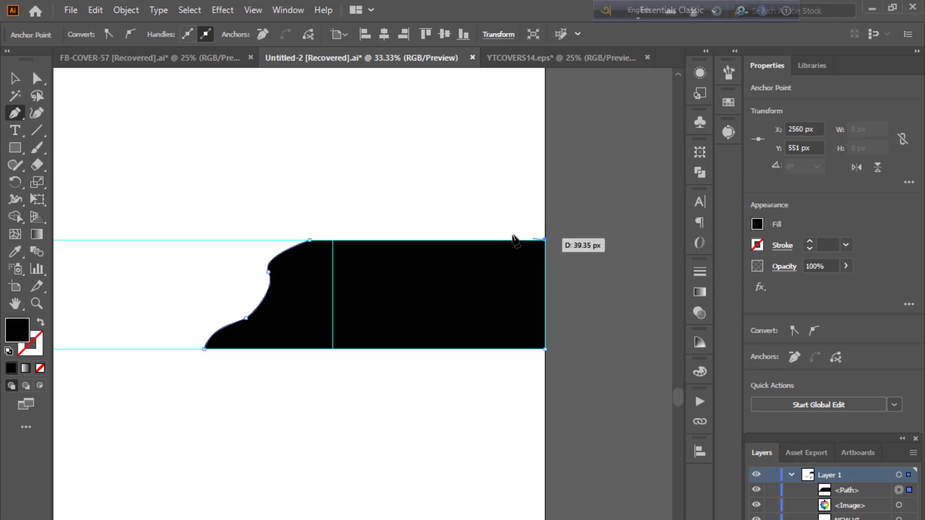
{"action": "left_click", "coordinate": [310, 239]}
{"action": "left_click_drag", "start_coordinate": [340, 321], "coordinate": [423, 378]}
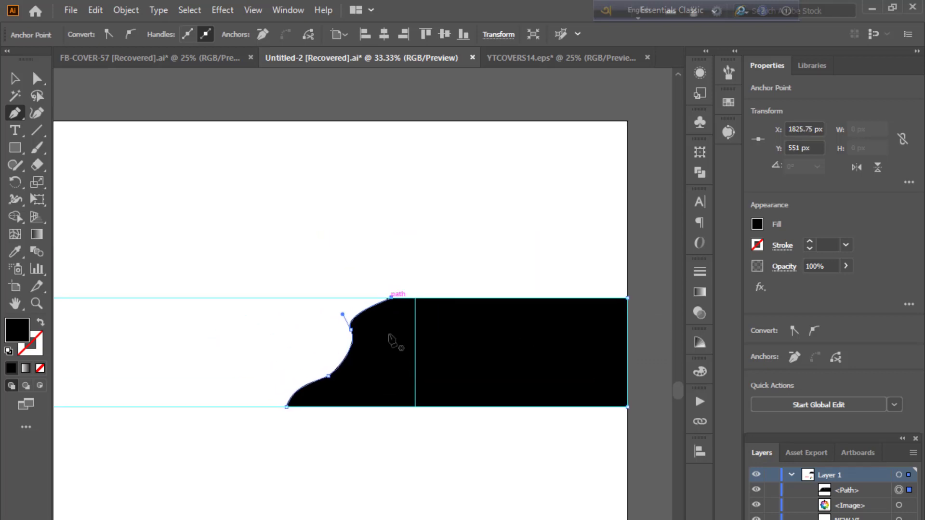
- Reshape the wave's upper bend by moving its middle anchor left and lengthening its handle vertically
{"action": "left_click", "coordinate": [37, 78]}
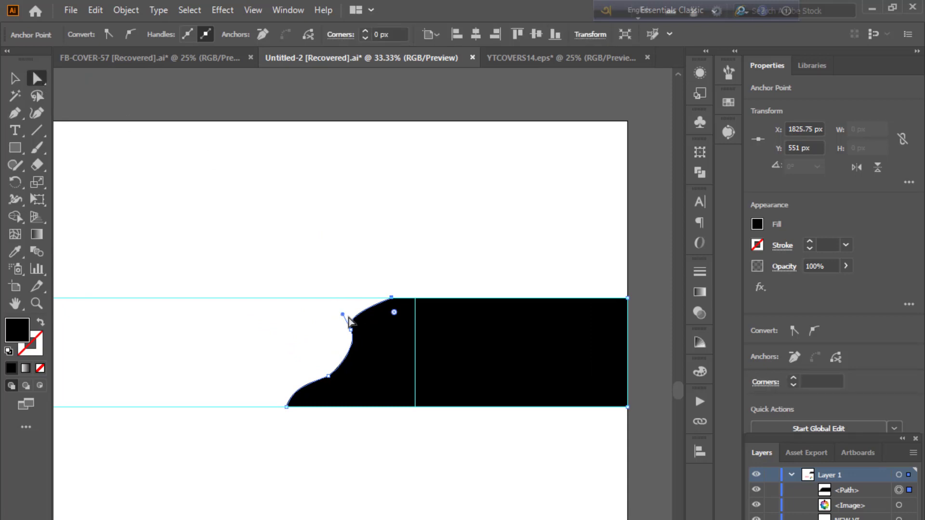
{"action": "left_click_drag", "start_coordinate": [342, 318], "coordinate": [350, 311]}
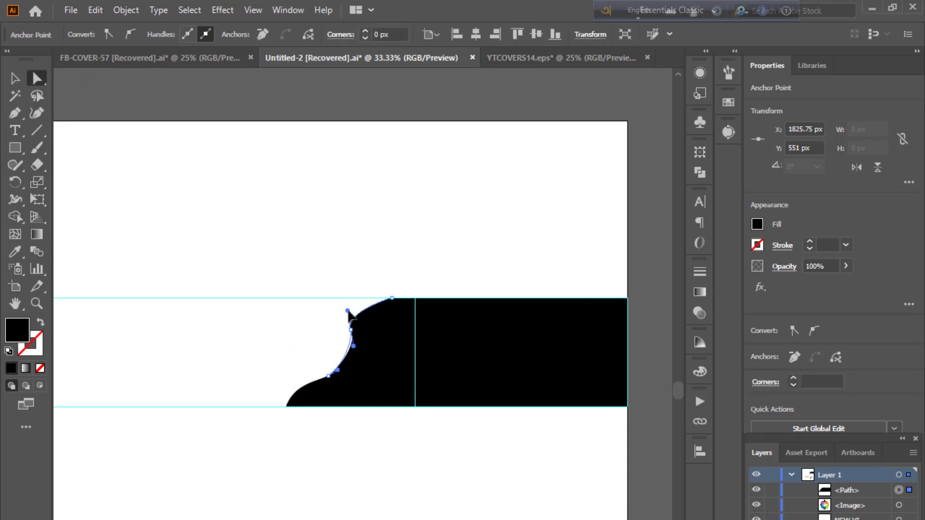
{"action": "left_click", "coordinate": [642, 379]}
{"action": "mouse_move", "coordinate": [299, 450]}
{"action": "left_mouse_down"}
{"action": "mouse_move", "coordinate": [408, 516]}
{"action": "mouse_move", "coordinate": [433, 519]}
{"action": "mouse_move", "coordinate": [358, 515]}
{"action": "left_mouse_up"}
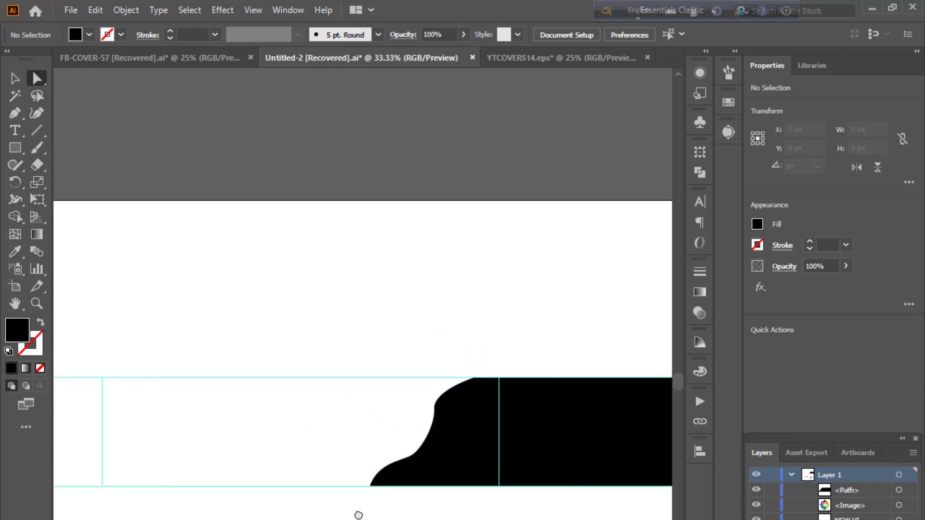
{"action": "scroll", "coordinate": [358, 515], "scroll_direction": "up", "scroll_amount": 1}
{"action": "scroll", "coordinate": [359, 516], "scroll_direction": "up", "scroll_amount": 2}
{"action": "scroll", "coordinate": [359, 517], "scroll_direction": "up", "scroll_amount": 1}
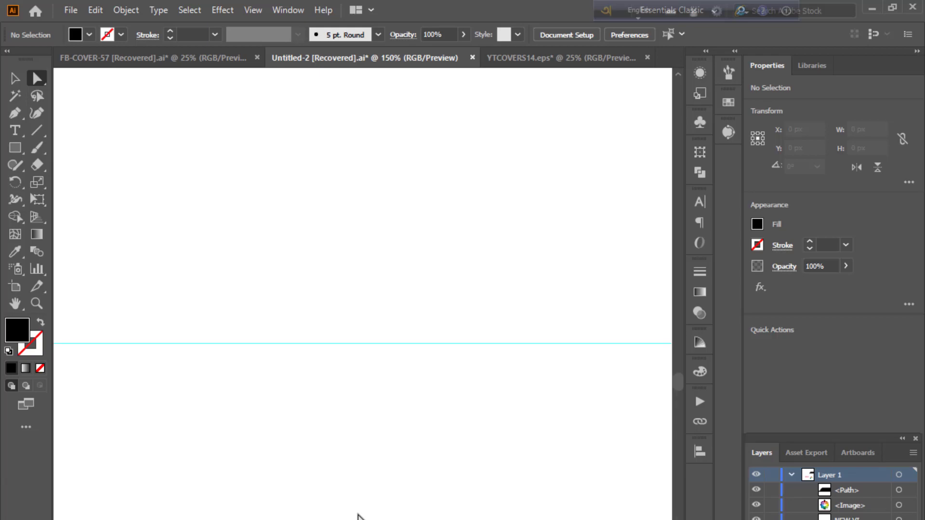
{"action": "left_click", "coordinate": [384, 399]}
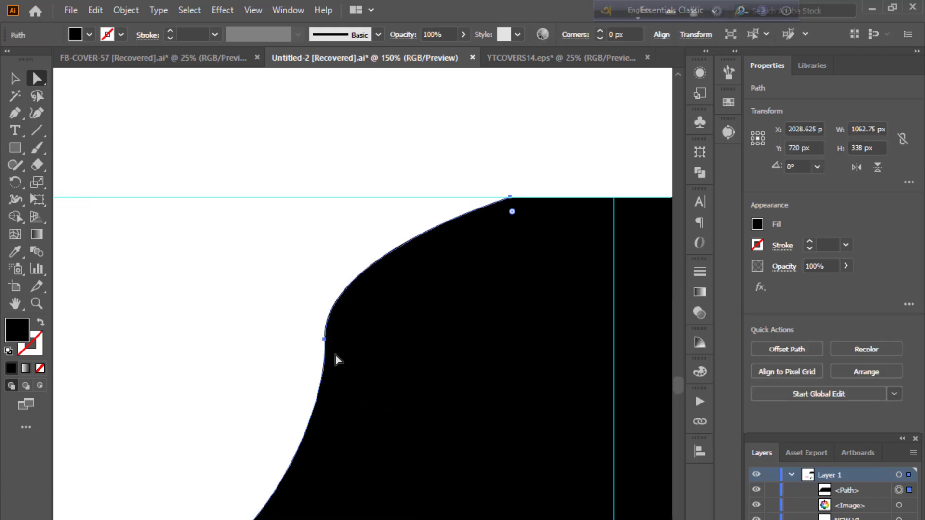
{"action": "left_click_drag", "start_coordinate": [324, 340], "coordinate": [309, 337]}
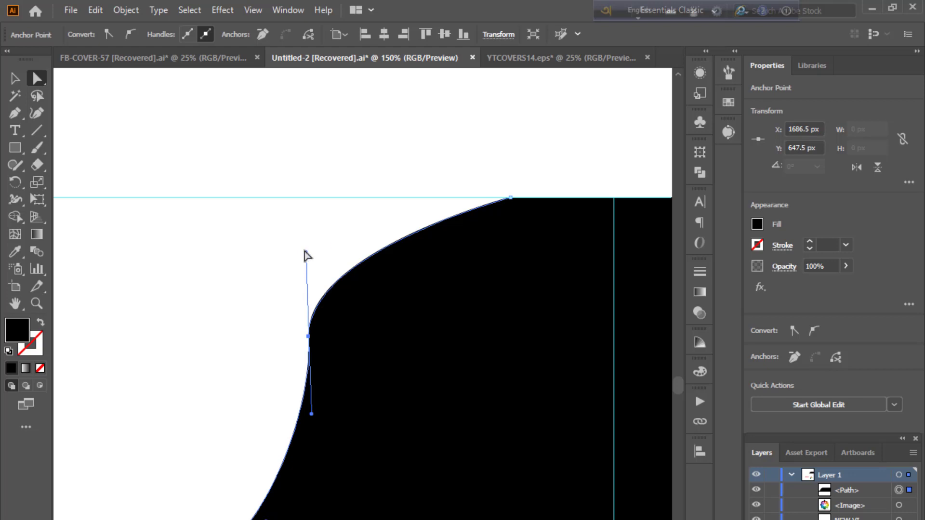
{"action": "left_click_drag", "start_coordinate": [305, 251], "coordinate": [311, 236]}
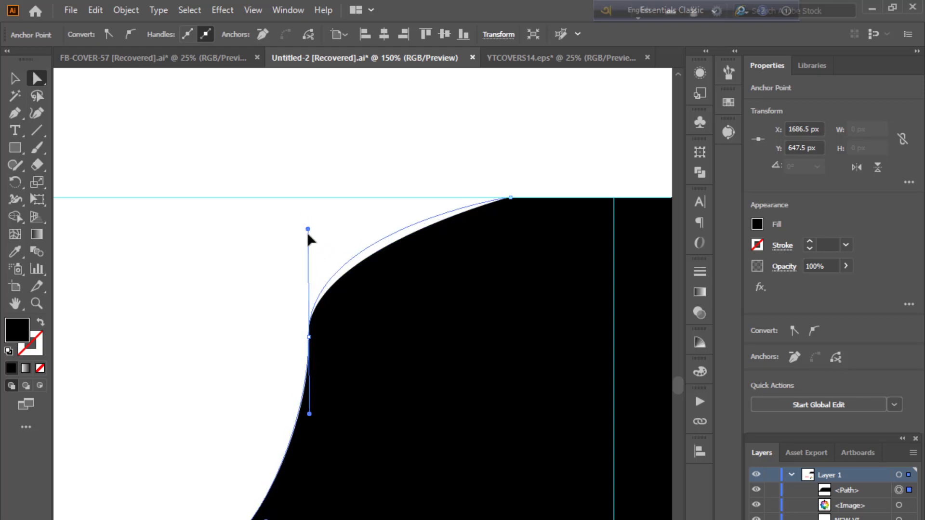
{"action": "left_click_drag", "start_coordinate": [309, 236], "coordinate": [308, 236]}
{"action": "left_click", "coordinate": [427, 133]}
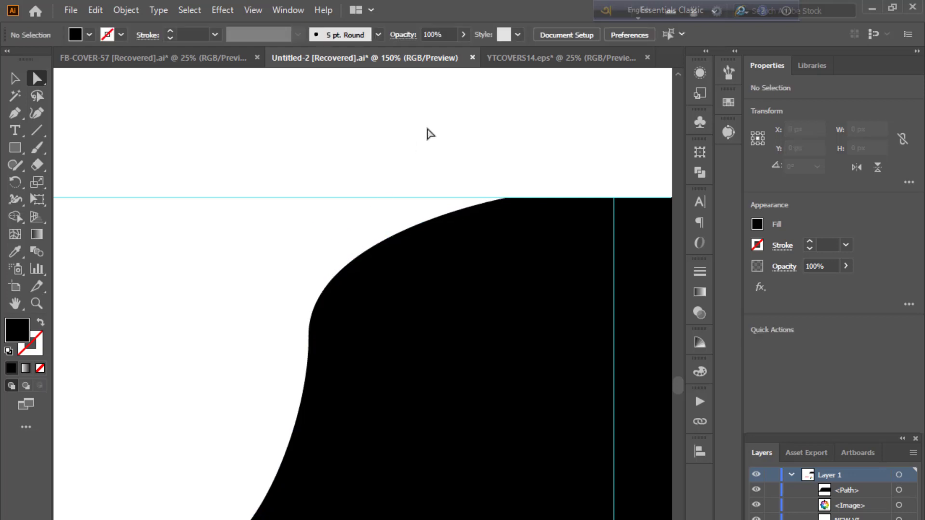
- Fill the wave shape with a magenta-purple sampled by Eyedropper from the colour wheel image
{"action": "key", "text": "ctrl+minus"}
{"action": "key", "text": "ctrl+minus"}
{"action": "key", "text": "ctrl+minus"}
{"action": "key", "text": "ctrl+minus"}
{"action": "key", "text": "ctrl+minus"}
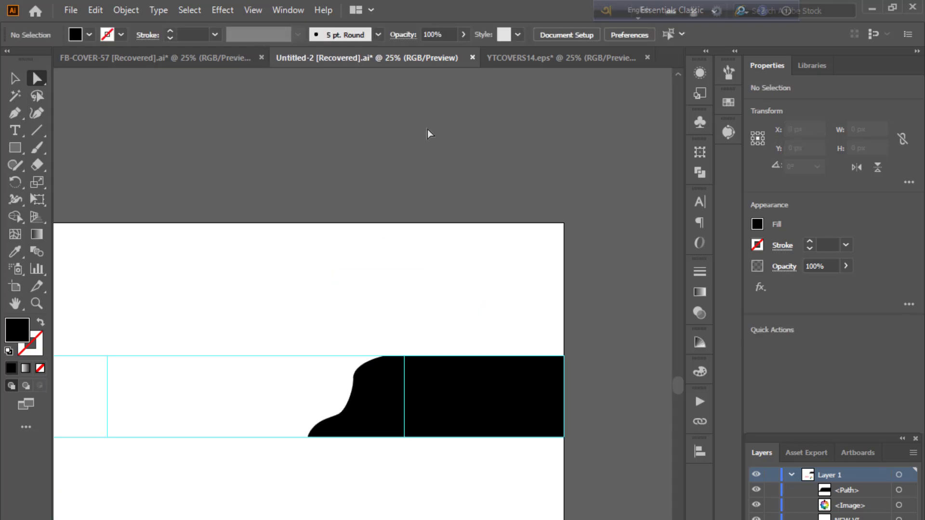
{"action": "key", "text": "ctrl+minus"}
{"action": "key", "text": "ctrl+plus"}
{"action": "scroll", "coordinate": [434, 172], "scroll_direction": "down", "scroll_amount": 1}
{"action": "scroll", "coordinate": [441, 251], "scroll_direction": "down", "scroll_amount": 1}
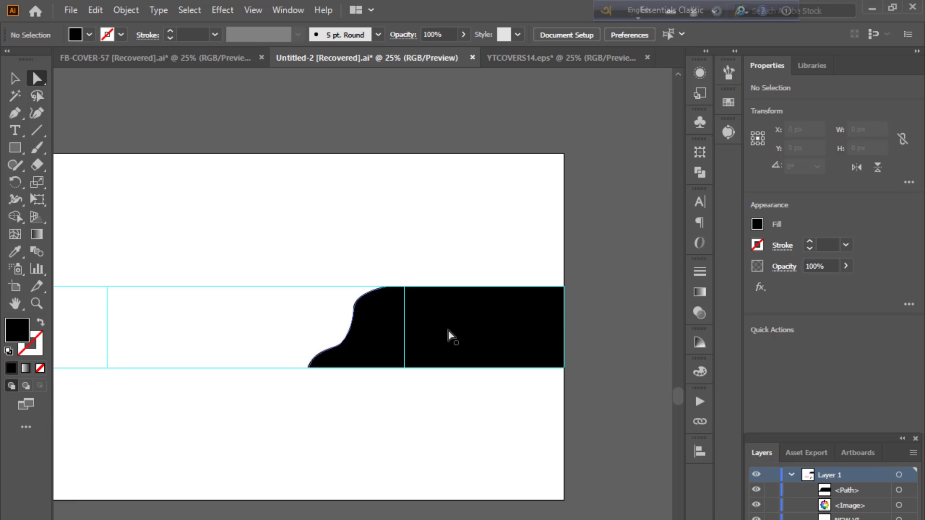
{"action": "left_click", "coordinate": [448, 333]}
{"action": "left_click", "coordinate": [15, 251]}
{"action": "scroll", "coordinate": [289, 337], "scroll_direction": "down", "scroll_amount": 1}
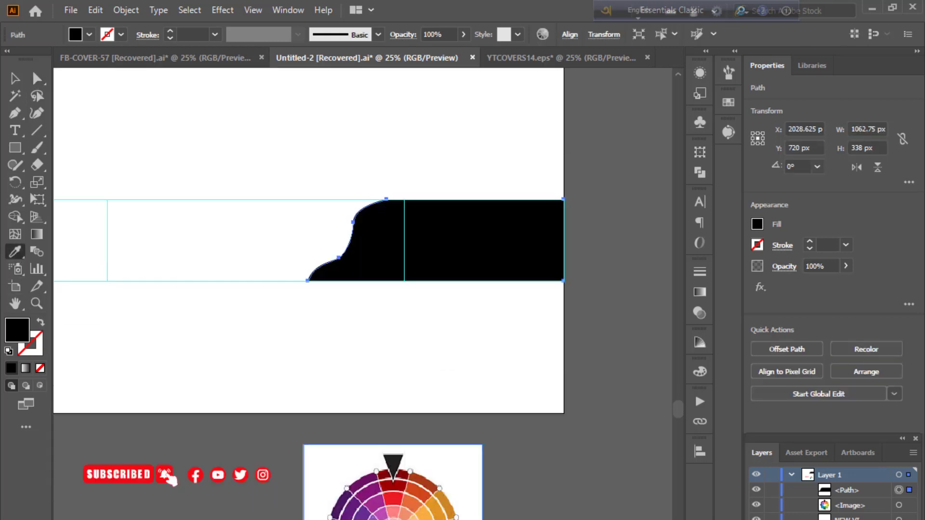
{"action": "left_click", "coordinate": [366, 509]}
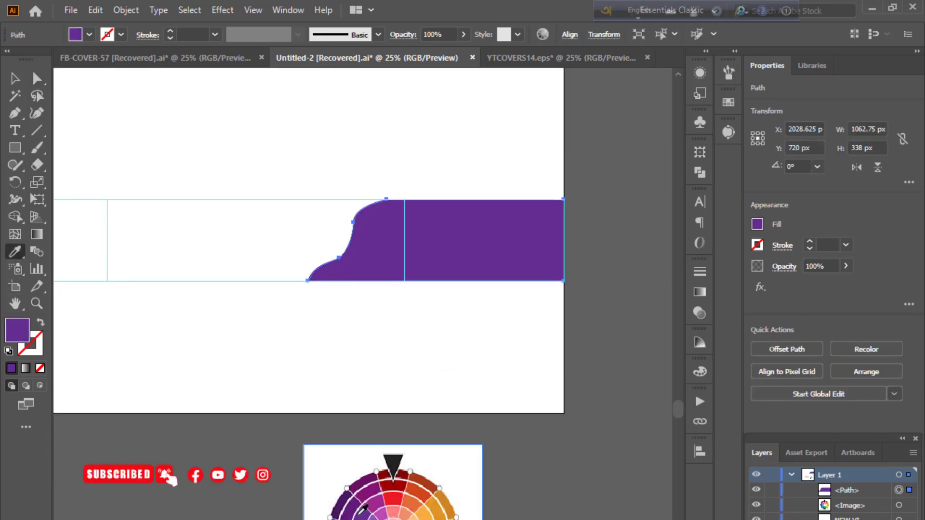
{"action": "left_click", "coordinate": [378, 503]}
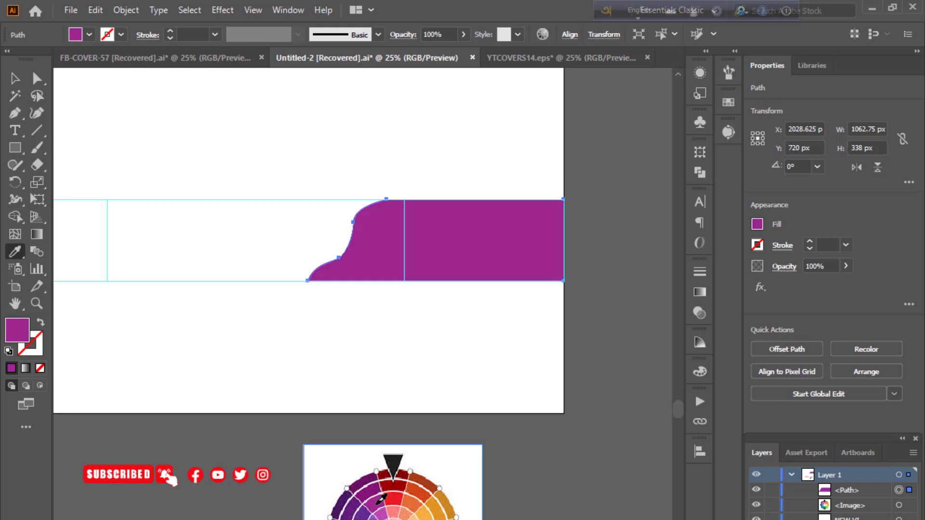
{"action": "scroll", "coordinate": [289, 427], "scroll_direction": "up", "scroll_amount": 1}
{"action": "left_click", "coordinate": [15, 79]}
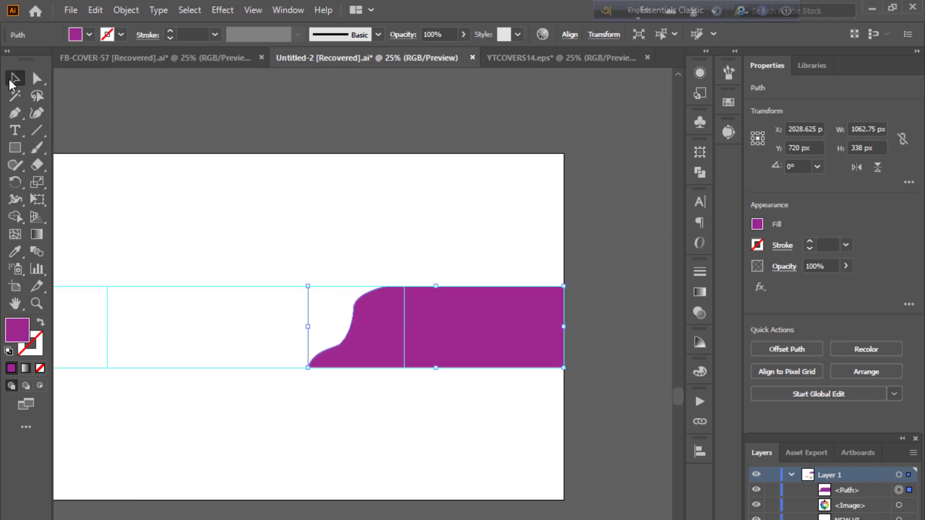
{"action": "left_click", "coordinate": [163, 128]}
{"action": "key", "text": "ctrl+plus"}
{"action": "key", "text": "ctrl+plus"}
{"action": "key", "text": "ctrl+plus"}
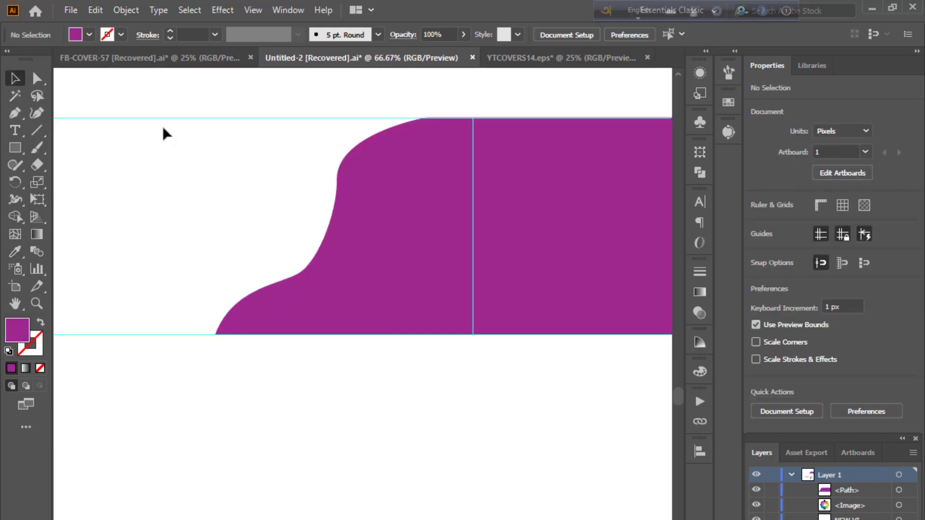
- Draw a white circle in the left part of the band and centre it vertically
{"action": "left_click_drag", "start_coordinate": [275, 241], "coordinate": [318, 315]}
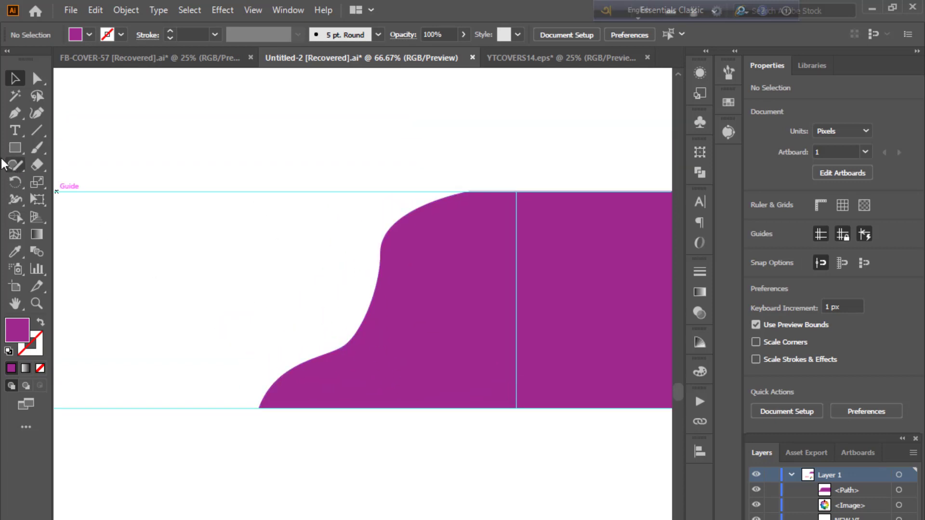
{"action": "left_click_drag", "start_coordinate": [15, 149], "coordinate": [79, 182]}
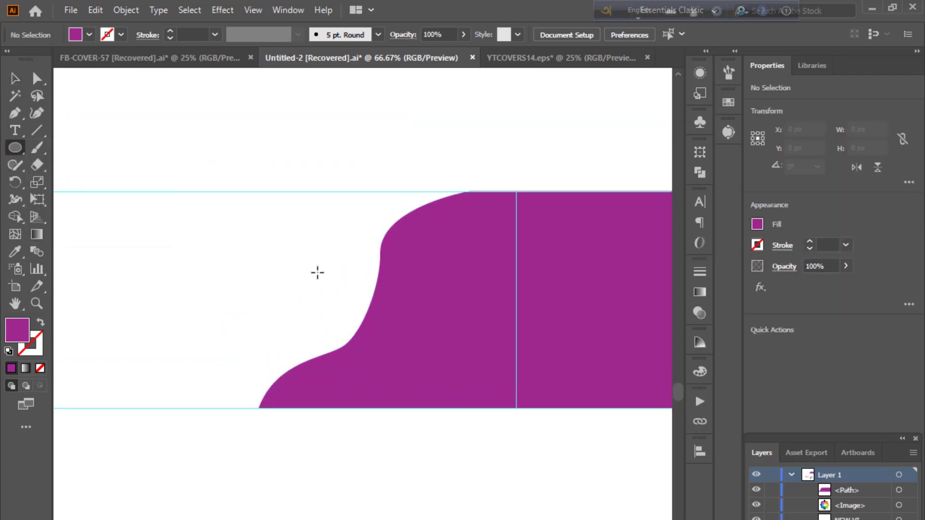
{"action": "scroll", "coordinate": [337, 261], "scroll_direction": "down", "scroll_amount": 1}
{"action": "scroll", "coordinate": [368, 251], "scroll_direction": "down", "scroll_amount": 1}
{"action": "scroll", "coordinate": [363, 242], "scroll_direction": "up", "scroll_amount": 1}
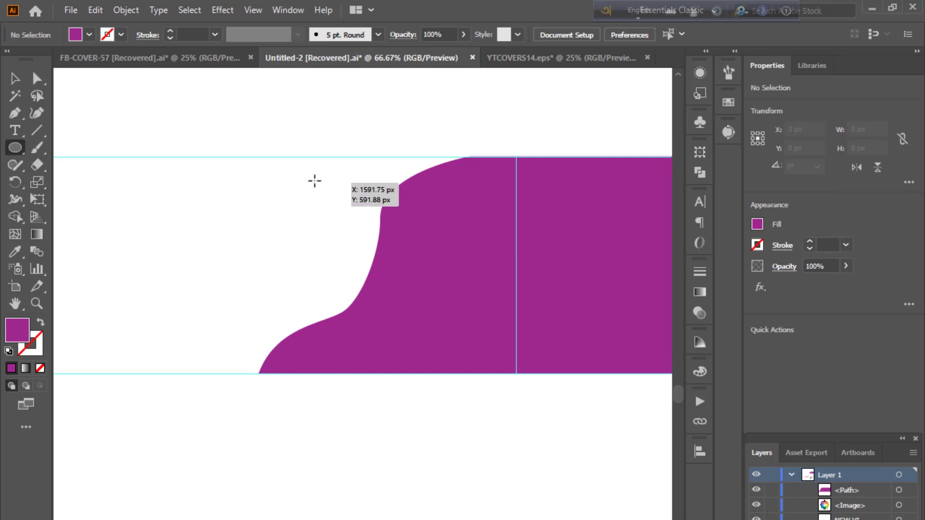
{"action": "mouse_move", "coordinate": [309, 179]}
{"action": "left_mouse_down"}
{"action": "mouse_move", "coordinate": [330, 217]}
{"action": "mouse_move", "coordinate": [485, 353]}
{"action": "left_mouse_up"}
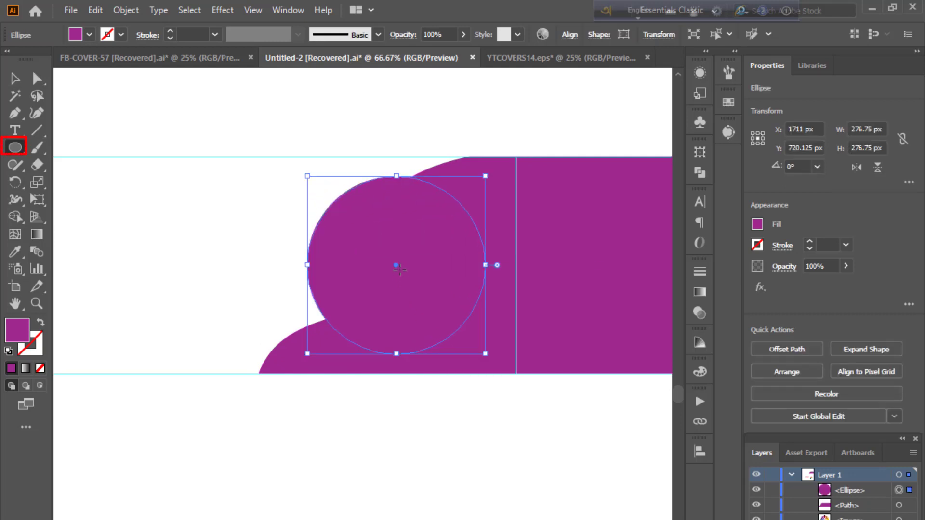
{"action": "left_click", "coordinate": [15, 251]}
{"action": "left_click", "coordinate": [176, 247]}
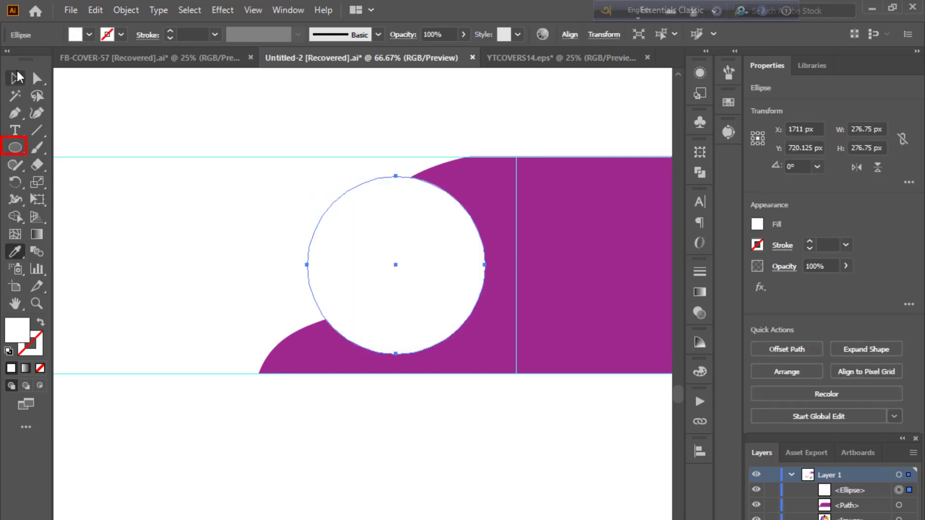
{"action": "left_click", "coordinate": [15, 78]}
{"action": "mouse_move", "coordinate": [393, 250]}
{"action": "left_mouse_down"}
{"action": "mouse_move", "coordinate": [402, 270]}
{"action": "mouse_move", "coordinate": [384, 246]}
{"action": "left_mouse_up"}
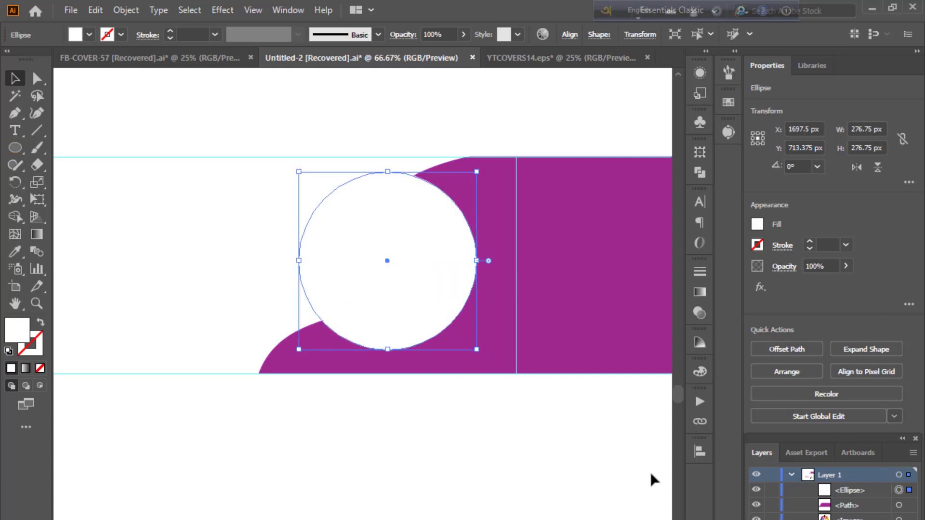
{"action": "left_click", "coordinate": [699, 453]}
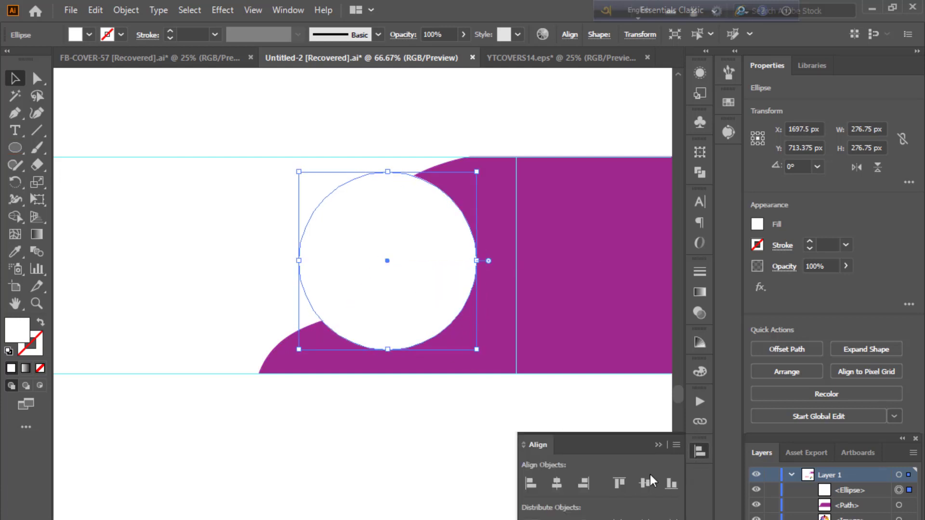
{"action": "left_click", "coordinate": [646, 483]}
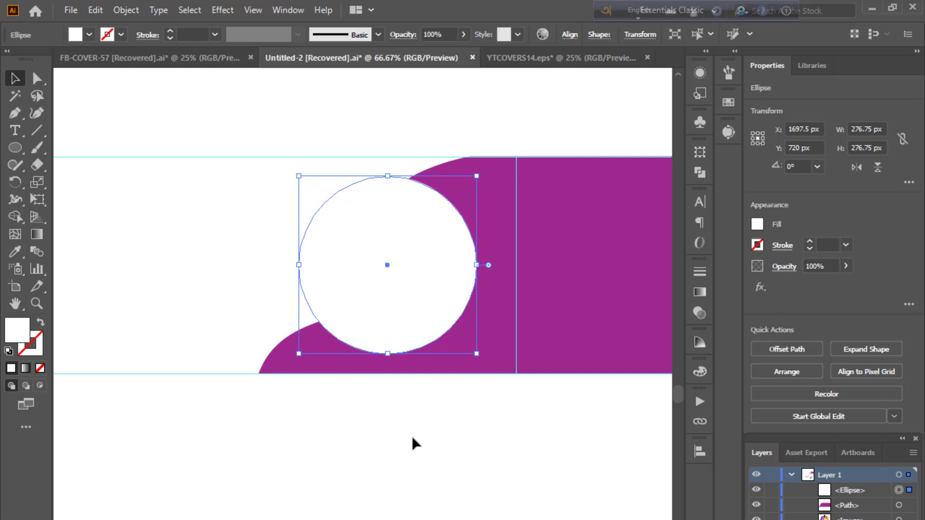
- Paste a copy in front, scale it down proportionally, and fill it with the wave's purple
{"action": "key", "text": "ctrl+c"}
{"action": "key", "text": "ctrl+f"}
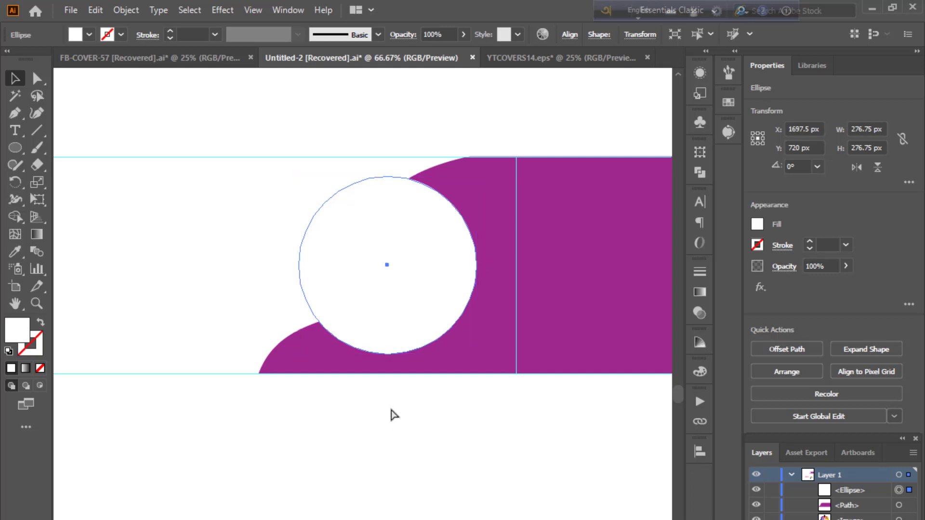
{"action": "left_click_drag", "start_coordinate": [388, 176], "coordinate": [389, 186]}
{"action": "key", "text": "shift"}
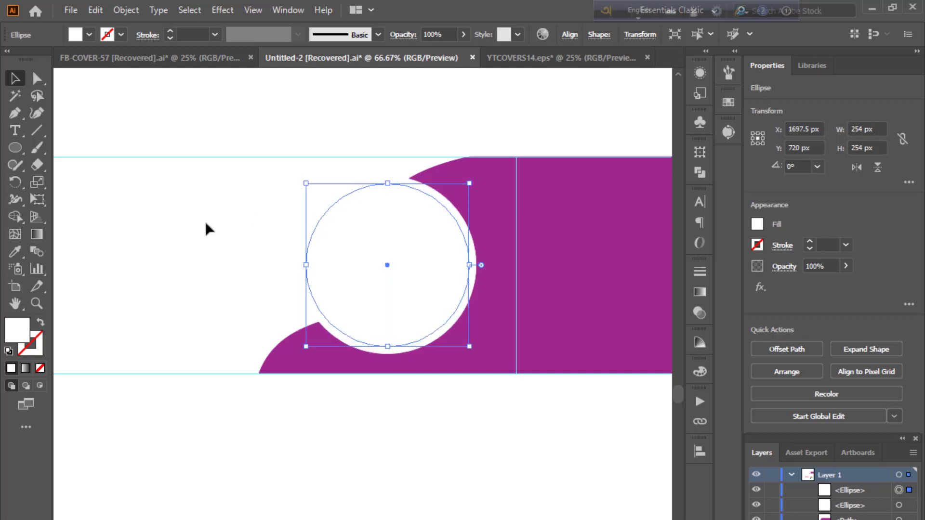
{"action": "left_click", "coordinate": [18, 256]}
{"action": "left_click", "coordinate": [525, 252]}
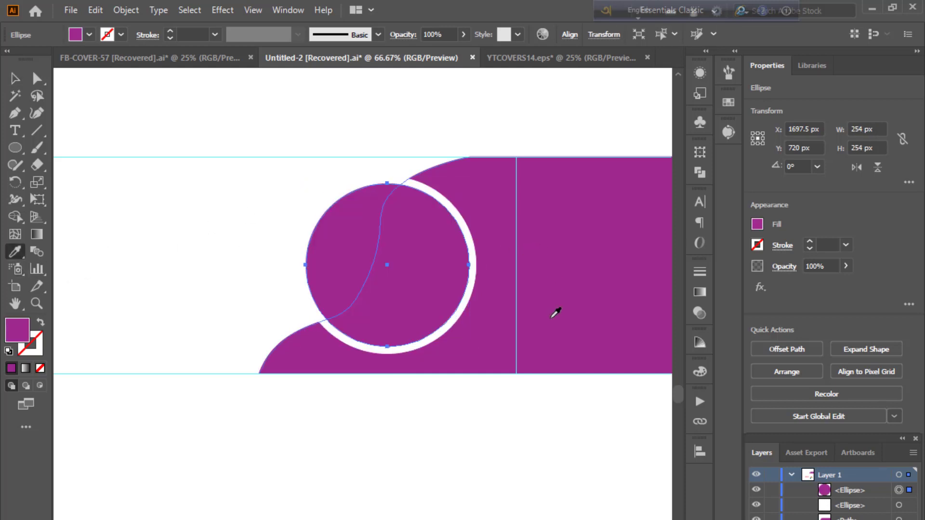
{"action": "left_click", "coordinate": [15, 79]}
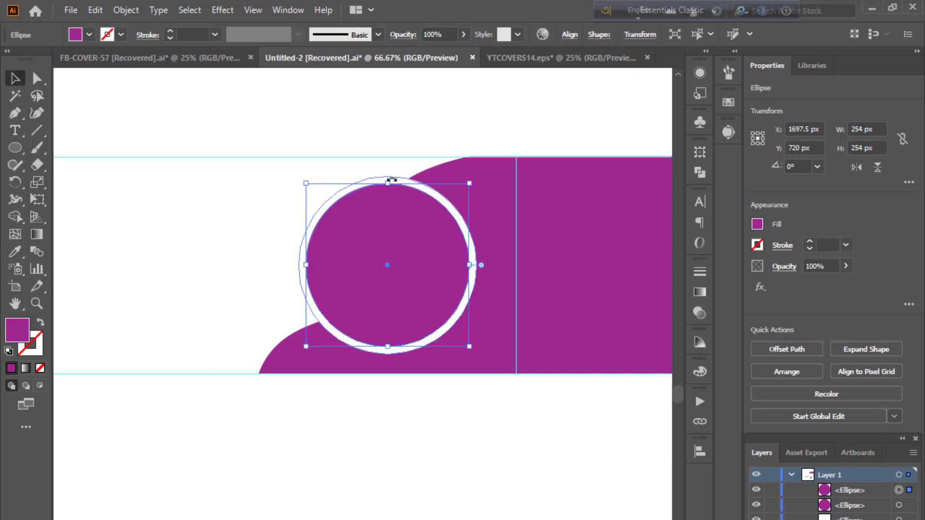
- Shrink the inner circle and make it white, leaving a purple ring
{"action": "left_click_drag", "start_coordinate": [388, 183], "coordinate": [383, 192]}
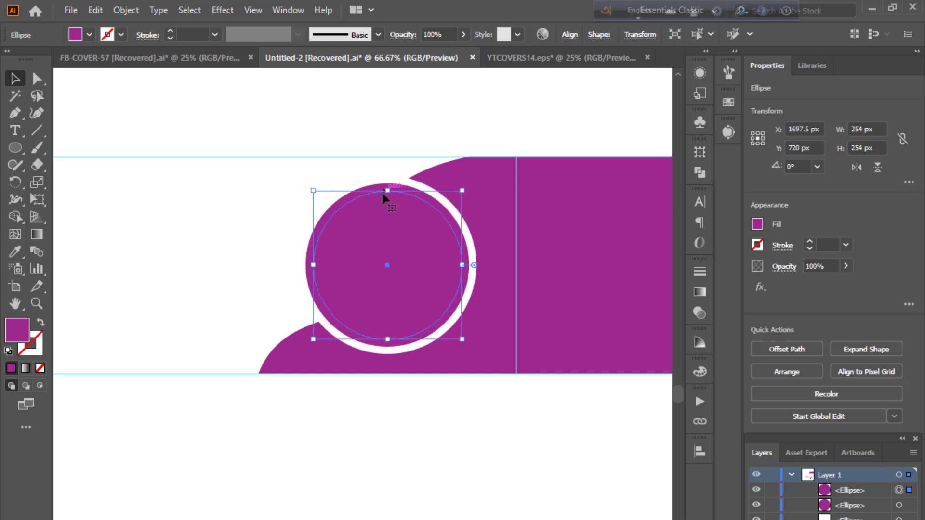
{"action": "left_click", "coordinate": [15, 251]}
{"action": "left_click", "coordinate": [174, 249]}
{"action": "left_click", "coordinate": [11, 80]}
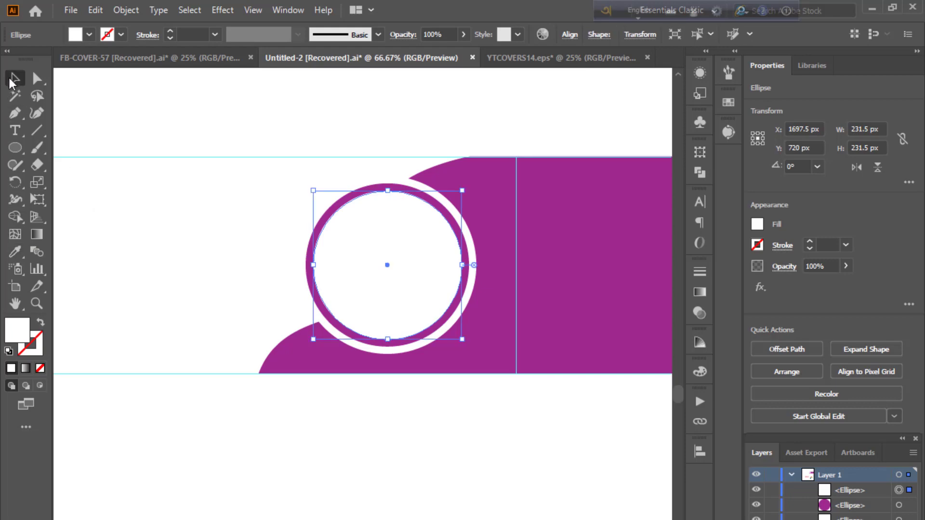
{"action": "left_click", "coordinate": [267, 486]}
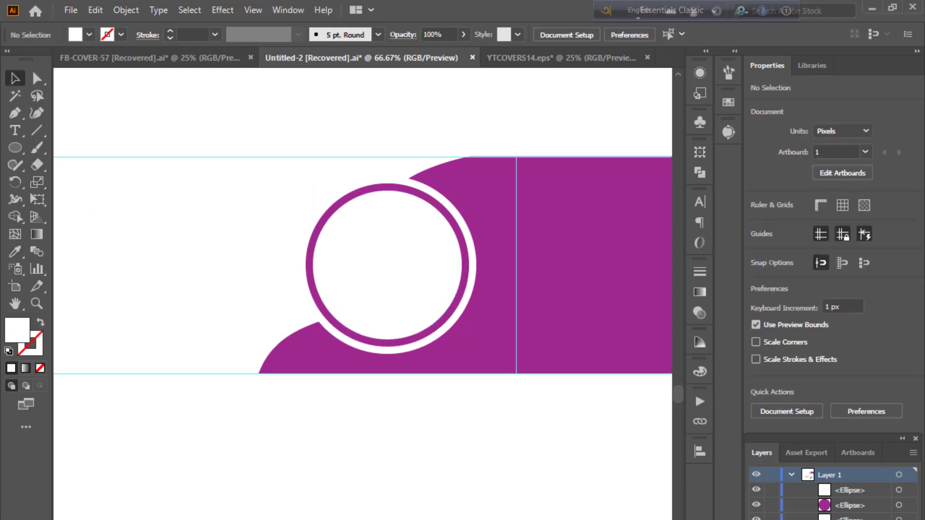
{"action": "key", "text": "ctrl+minus"}
{"action": "key", "text": "ctrl+minus"}
{"action": "key", "text": "ctrl+minus"}
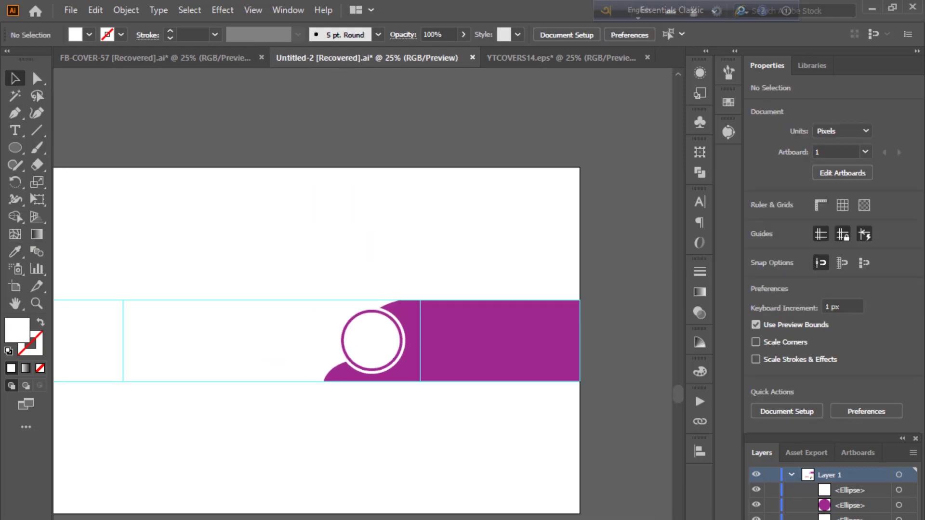
- Zoom into the circle frame and drag the curly-haired man's portrait in from File Explorer
{"action": "key", "text": "ctrl+semicolon"}
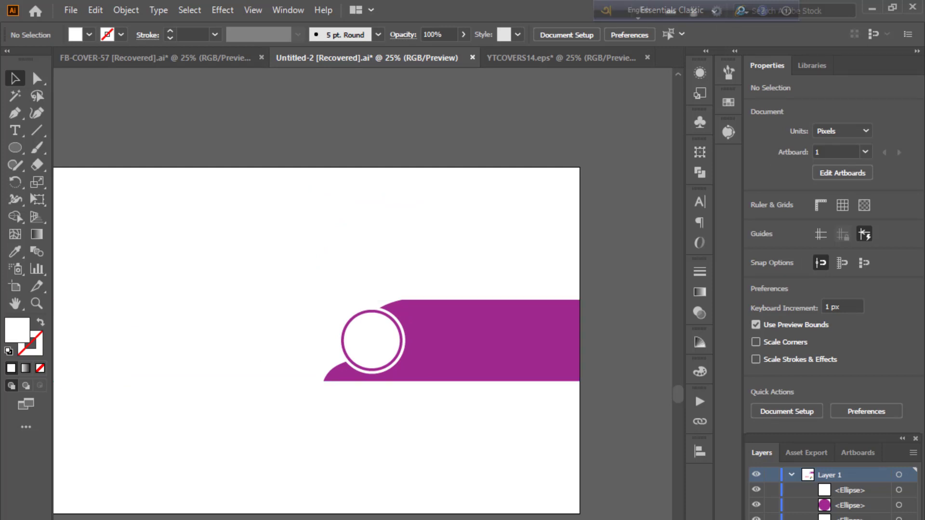
{"action": "key", "text": "ctrl+semicolon"}
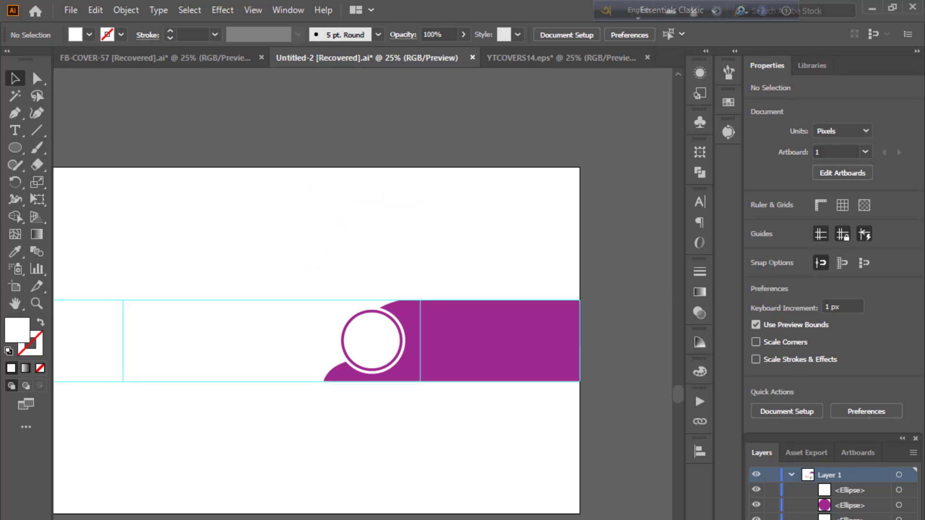
{"action": "key", "text": "ctrl+plus"}
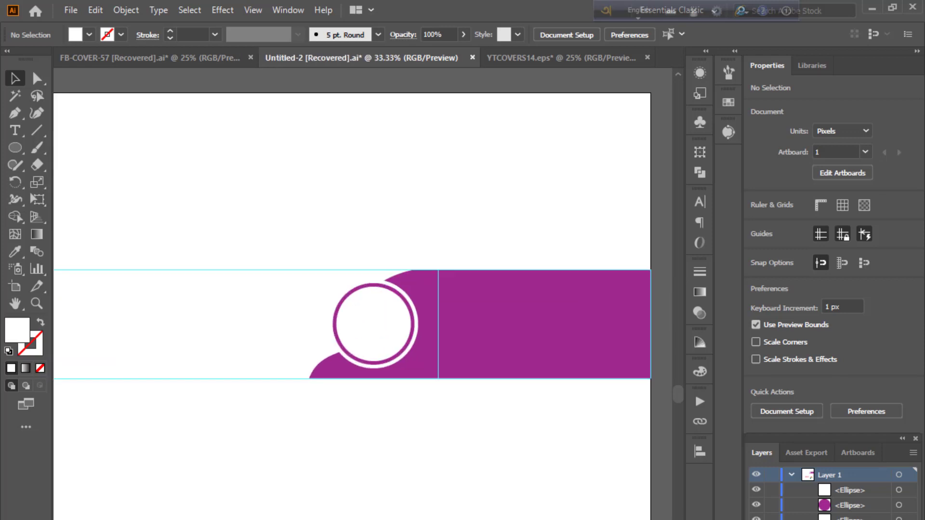
{"action": "key", "text": "ctrl+plus"}
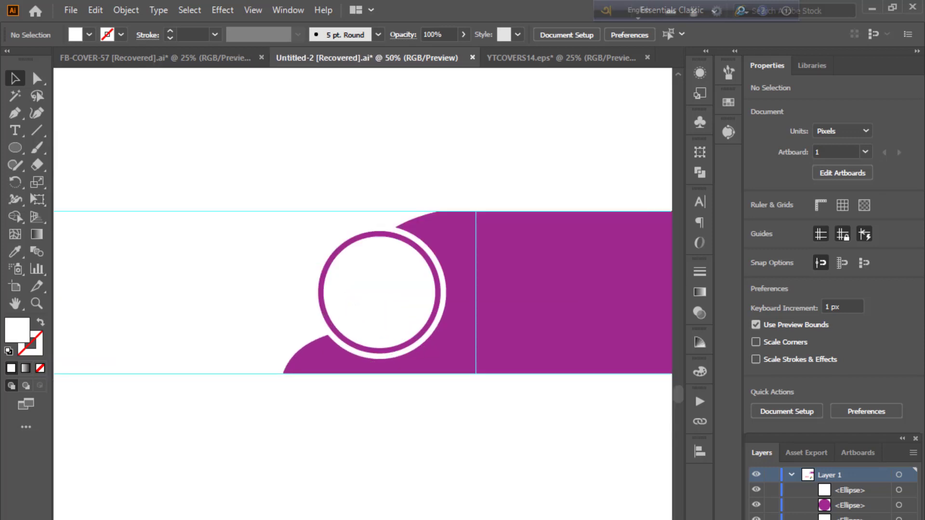
{"action": "left_click_drag", "start_coordinate": [350, 481], "coordinate": [468, 509]}
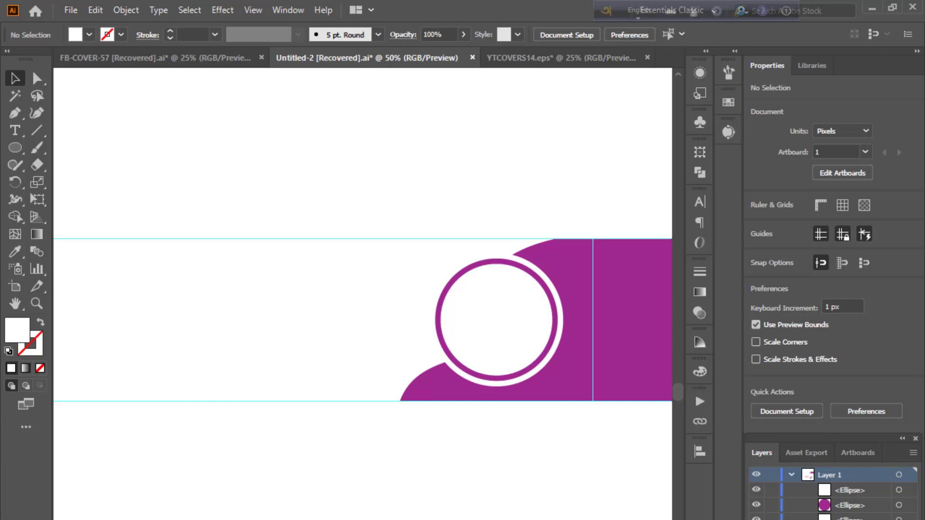
{"action": "key", "text": "alt+Tab"}
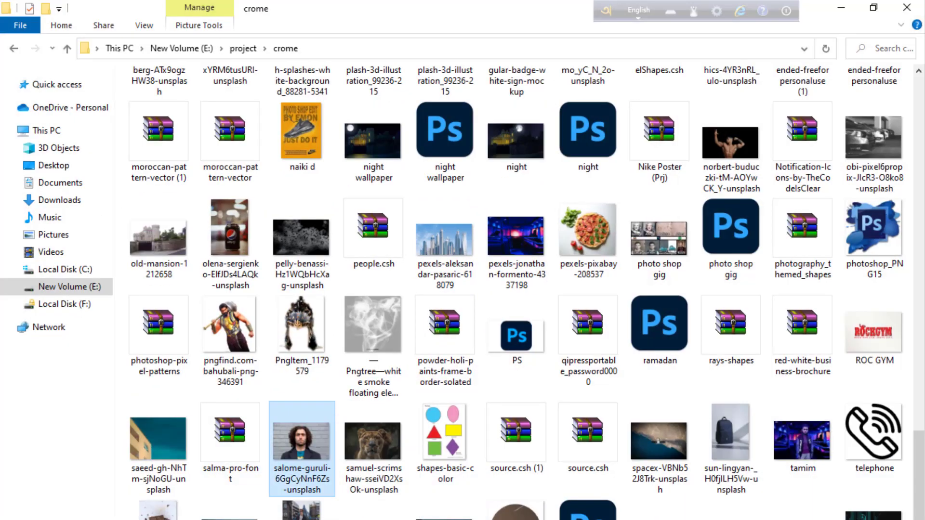
{"action": "left_click_drag", "start_coordinate": [301, 448], "coordinate": [484, 496]}
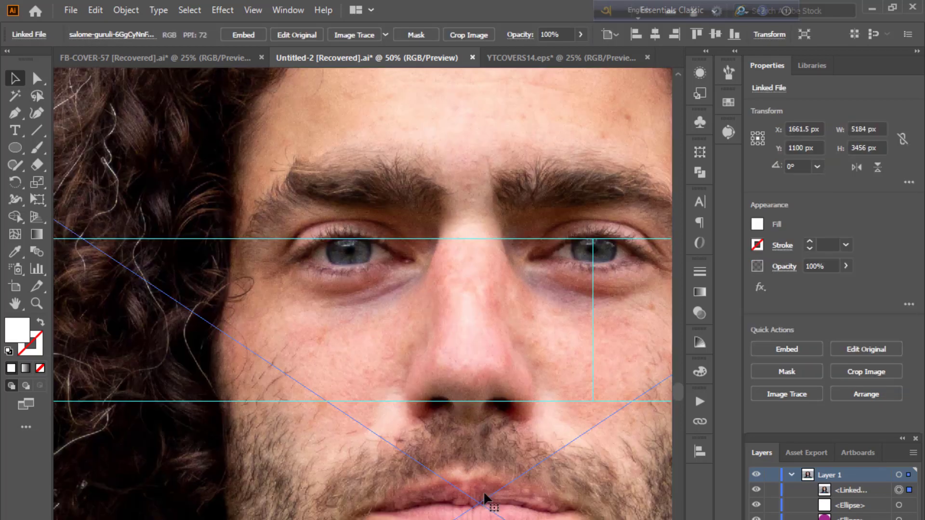
- Shrink the portrait onto the band, embed it, and send it back behind the white circle
{"action": "key", "text": "ctrl+minus"}
{"action": "key", "text": "ctrl+minus"}
{"action": "key", "text": "ctrl+minus"}
{"action": "key", "text": "ctrl+minus"}
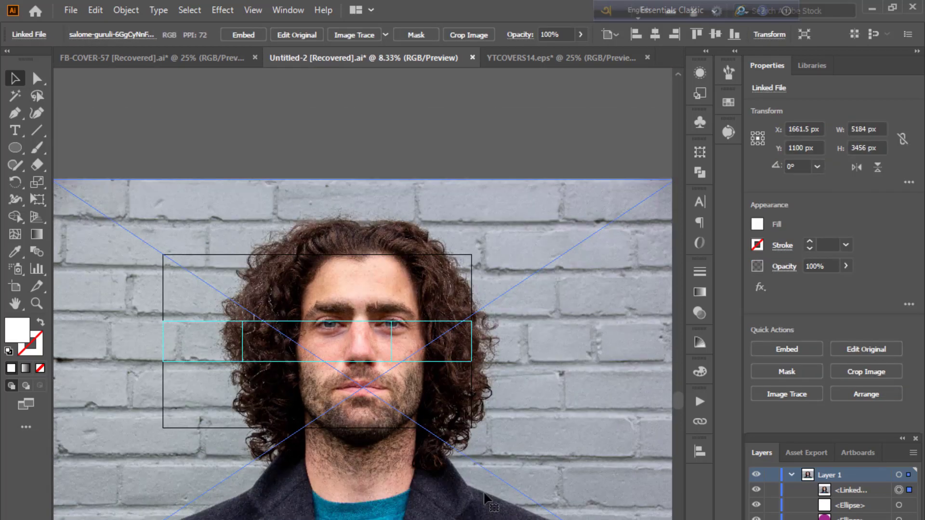
{"action": "key", "text": "ctrl+minus"}
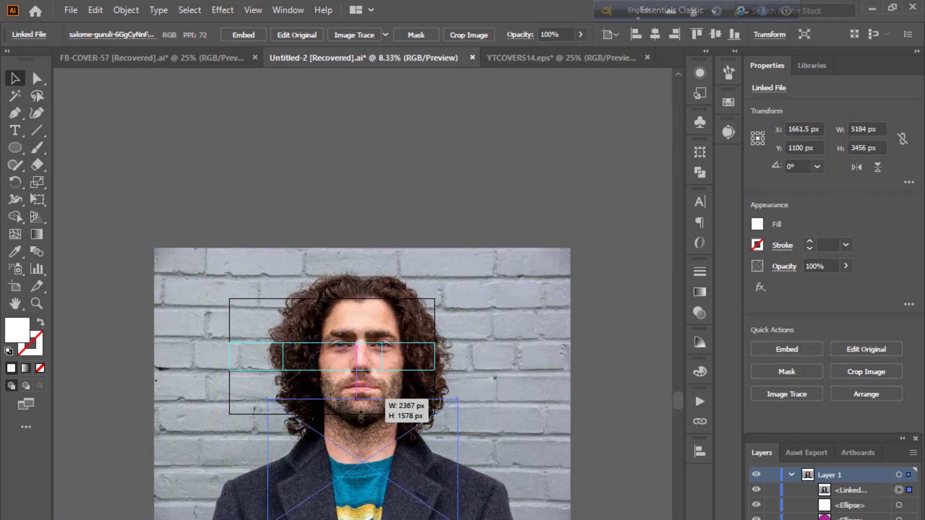
{"action": "mouse_move", "coordinate": [362, 246]}
{"action": "left_mouse_down"}
{"action": "mouse_move", "coordinate": [369, 484]}
{"action": "mouse_move", "coordinate": [370, 372]}
{"action": "left_mouse_up"}
{"action": "left_click", "coordinate": [469, 501]}
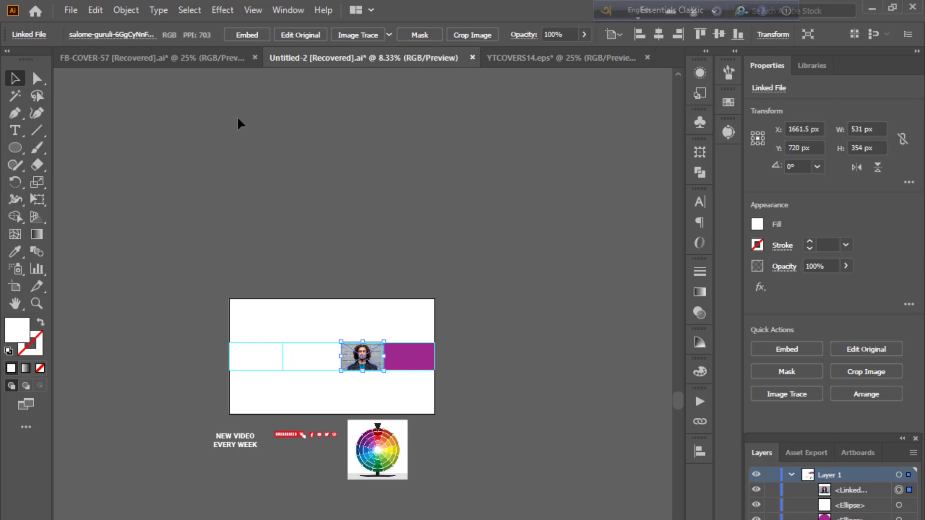
{"action": "left_click", "coordinate": [246, 34]}
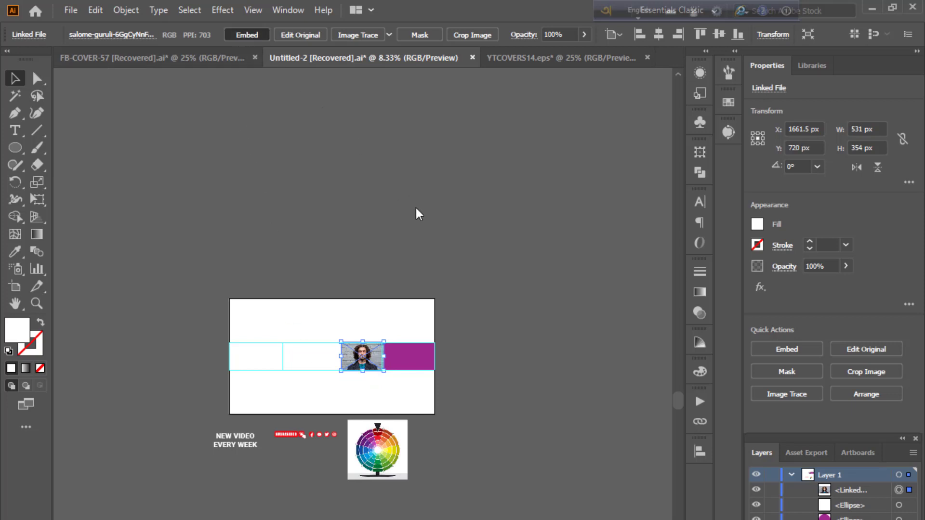
{"action": "key", "text": "ctrl+plus"}
{"action": "key", "text": "ctrl+plus"}
{"action": "key", "text": "ctrl+plus"}
{"action": "key", "text": "ctrl+plus"}
{"action": "key", "text": "ctrl+plus"}
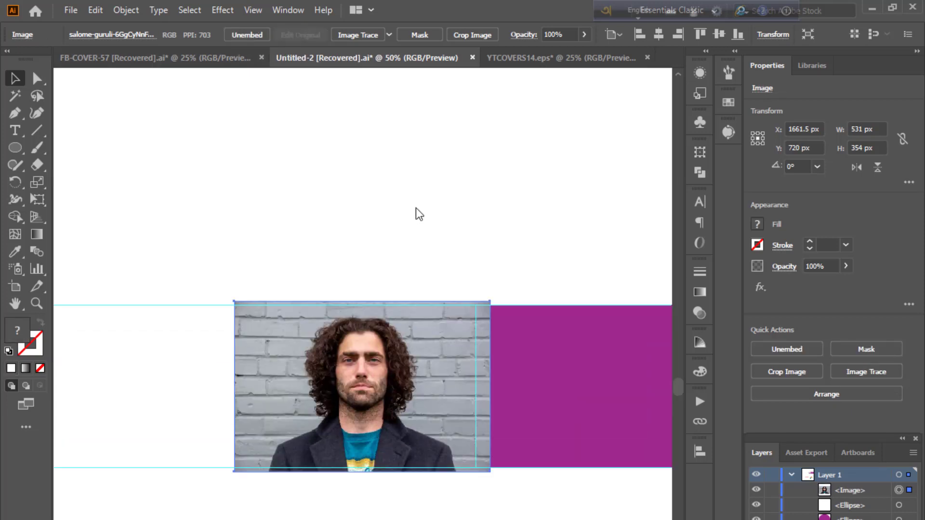
{"action": "key", "text": "ctrl+bracketleft"}
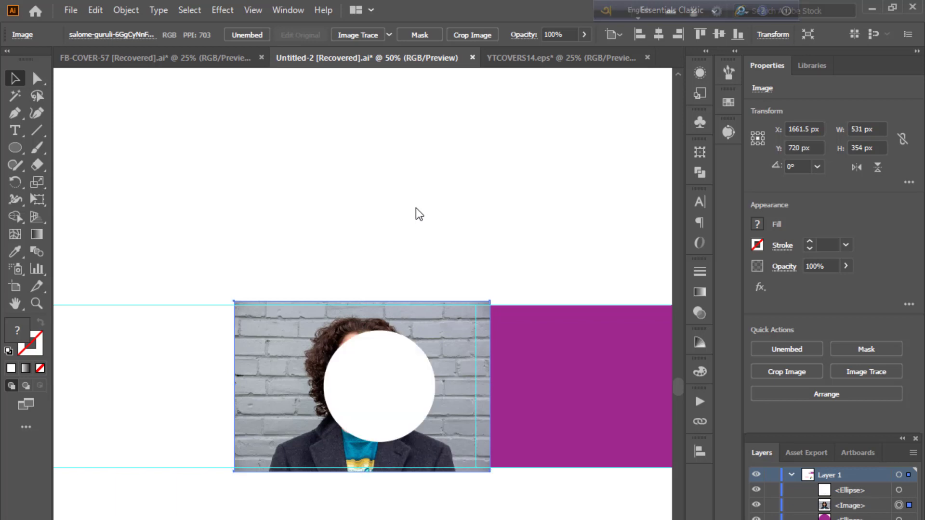
- Resize and nudge the photo to frame the face, then clip it to the inner circle
{"action": "left_click_drag", "start_coordinate": [361, 472], "coordinate": [363, 446]}
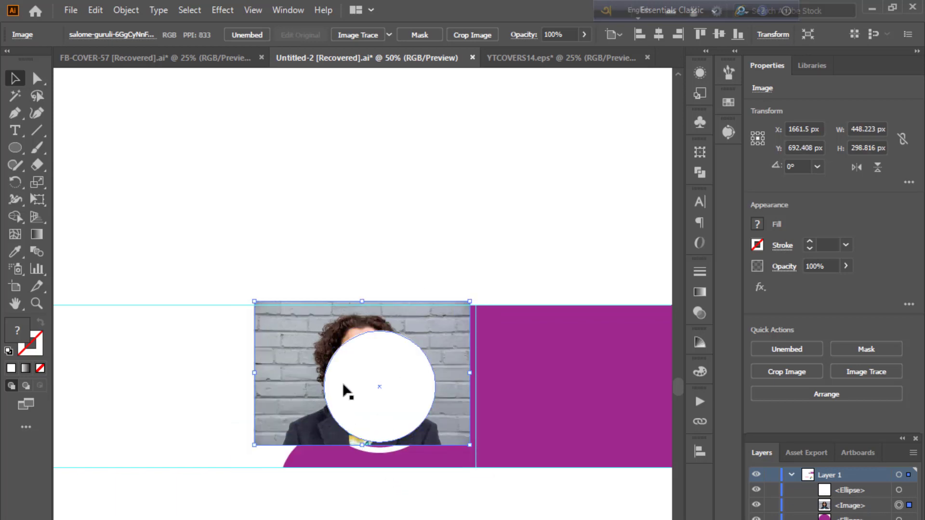
{"action": "left_click_drag", "start_coordinate": [360, 302], "coordinate": [362, 331]}
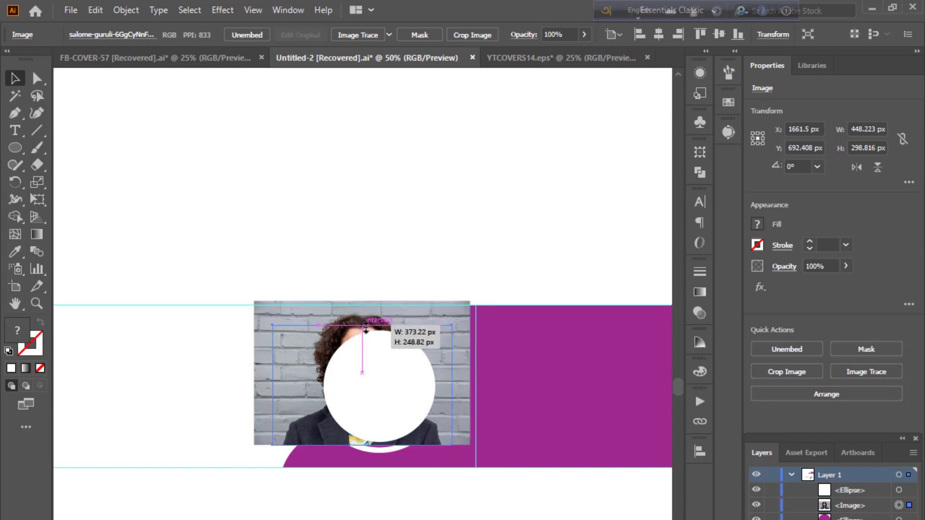
{"action": "left_click_drag", "start_coordinate": [306, 355], "coordinate": [313, 355]}
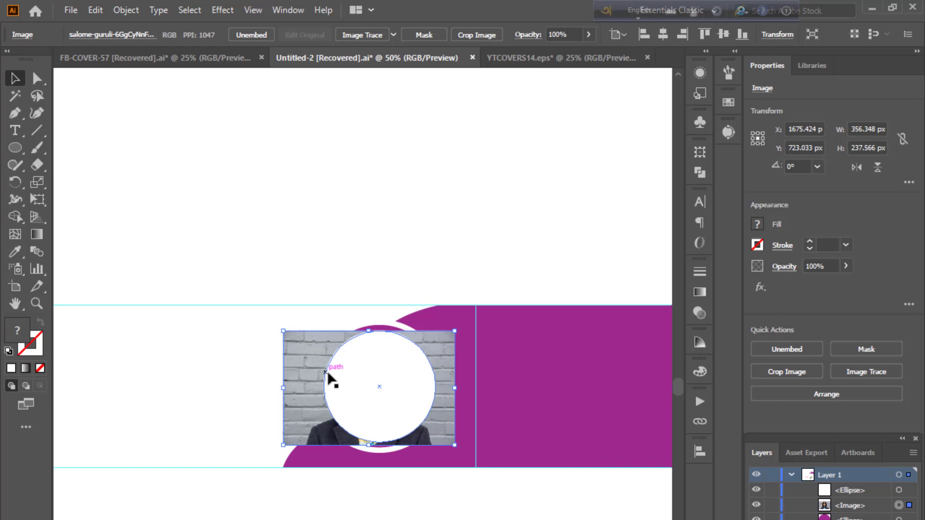
{"action": "key", "text": "Right"}
{"action": "key", "text": "Right"}
{"action": "key", "text": "Right"}
{"action": "key", "text": "Right"}
{"action": "key", "text": "Right"}
{"action": "key", "text": "Right"}
{"action": "key", "text": "Right"}
{"action": "key", "text": "Right"}
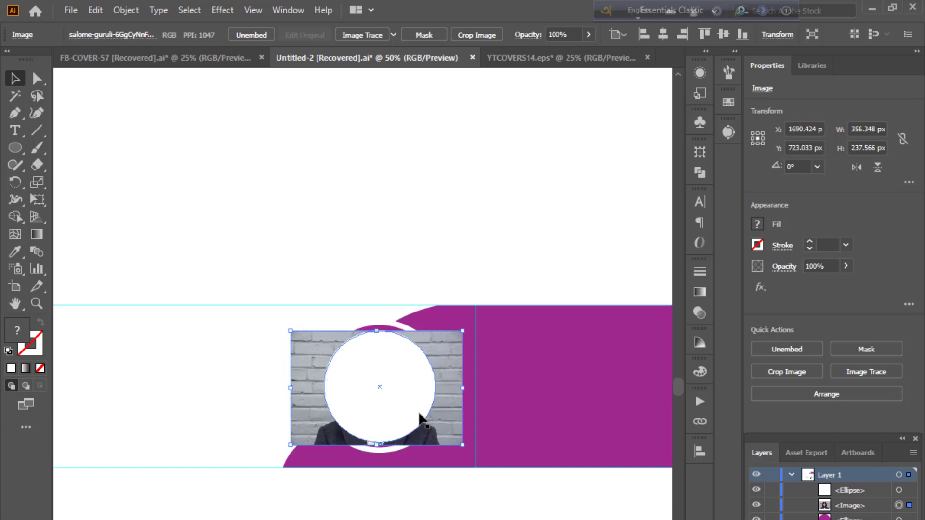
{"action": "key", "text": "Right"}
{"action": "key", "text": "Right"}
{"action": "key", "text": "Right"}
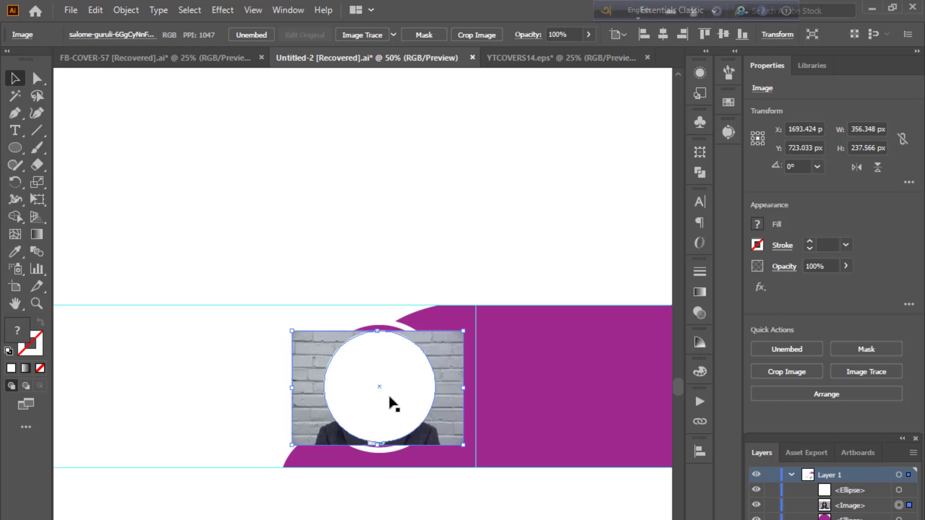
{"action": "left_click", "coordinate": [393, 403], "text": "shift"}
{"action": "key", "text": "ctrl+7"}
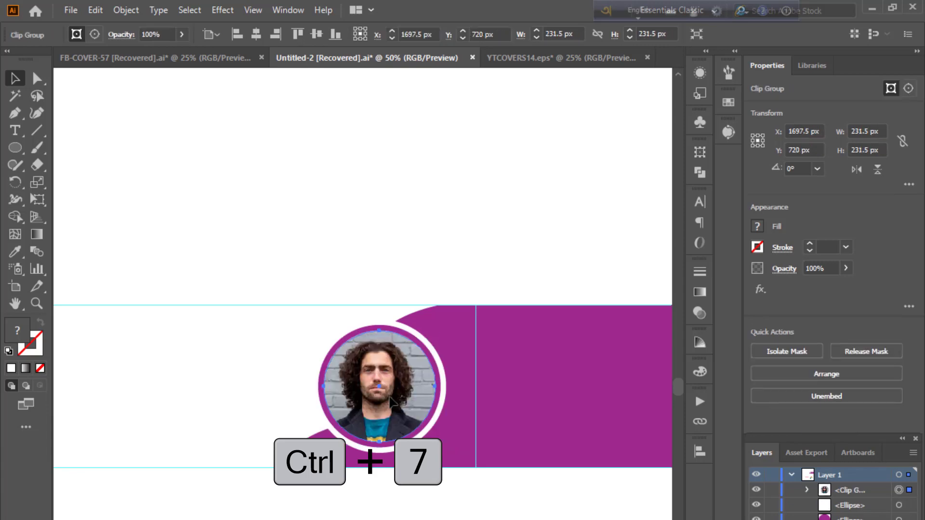
{"action": "scroll", "coordinate": [389, 401], "scroll_direction": "down", "scroll_amount": 2}
{"action": "scroll", "coordinate": [389, 401], "scroll_direction": "down", "scroll_amount": 2}
{"action": "key", "text": "ctrl+shift+a"}
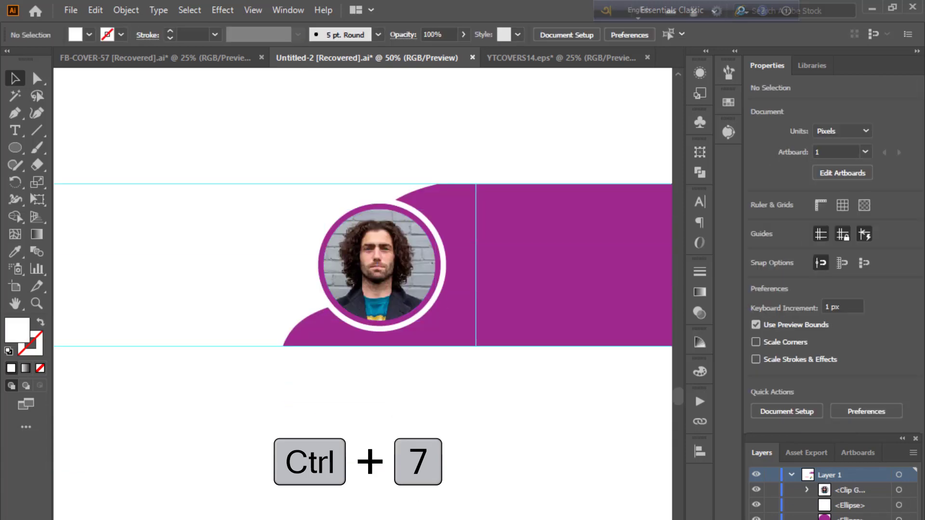
- Type YOUR CHANNEL, enlarge it and move it left beside the portrait
{"action": "key", "text": "ctrl+minus"}
{"action": "key", "text": "t"}
{"action": "left_click", "coordinate": [264, 370]}
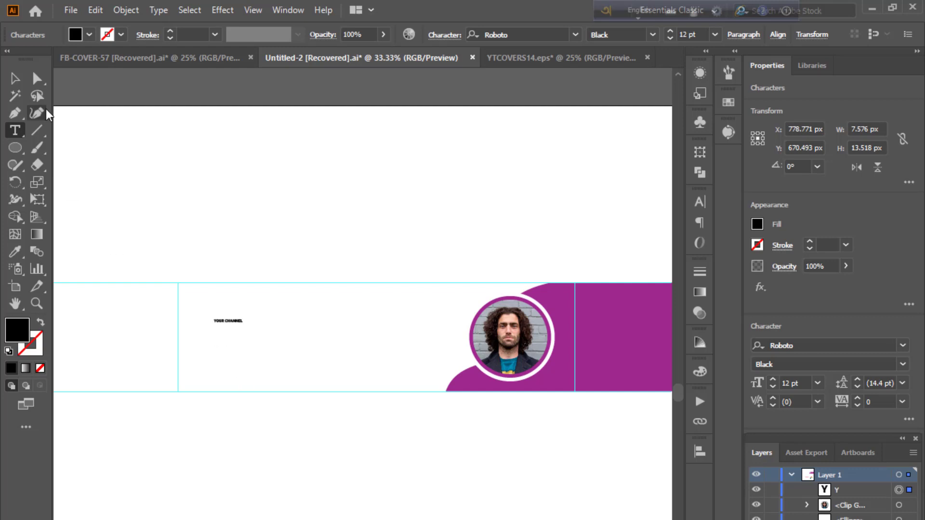
{"action": "left_click", "coordinate": [14, 78]}
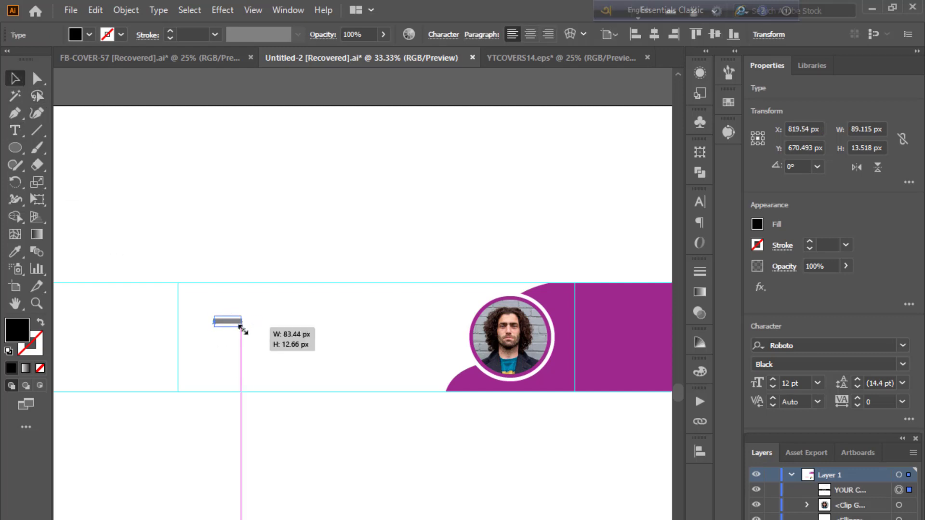
{"action": "left_click_drag", "start_coordinate": [242, 326], "coordinate": [482, 359]}
{"action": "mouse_move", "coordinate": [373, 344]}
{"action": "left_mouse_down"}
{"action": "mouse_move", "coordinate": [332, 340]}
{"action": "mouse_move", "coordinate": [357, 331]}
{"action": "left_mouse_up"}
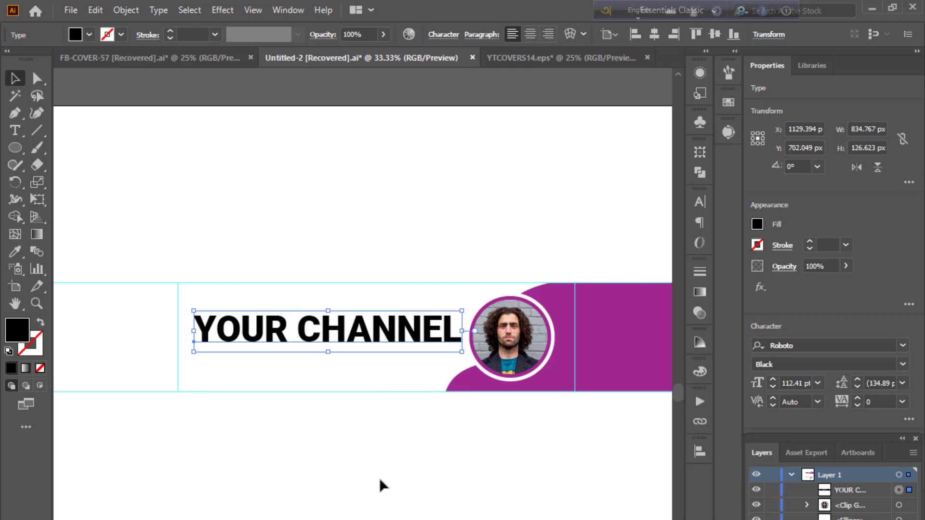
{"action": "left_click", "coordinate": [337, 380]}
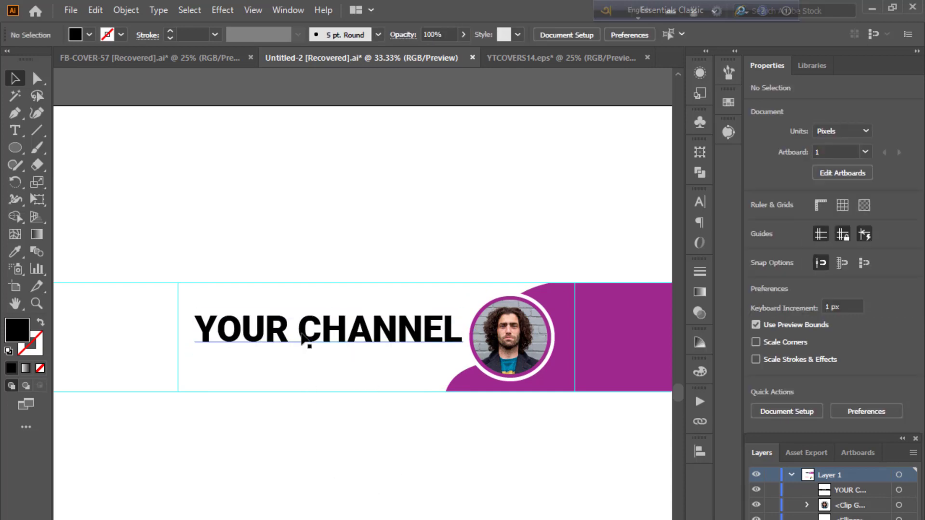
- Stretch the heading further left and recolour the word YOUR with the banner purple
{"action": "left_click", "coordinate": [195, 323]}
{"action": "mouse_move", "coordinate": [195, 329]}
{"action": "left_mouse_down"}
{"action": "mouse_move", "coordinate": [186, 329]}
{"action": "mouse_move", "coordinate": [284, 332]}
{"action": "left_mouse_up"}
{"action": "left_click", "coordinate": [314, 466]}
{"action": "double_click", "coordinate": [195, 331]}
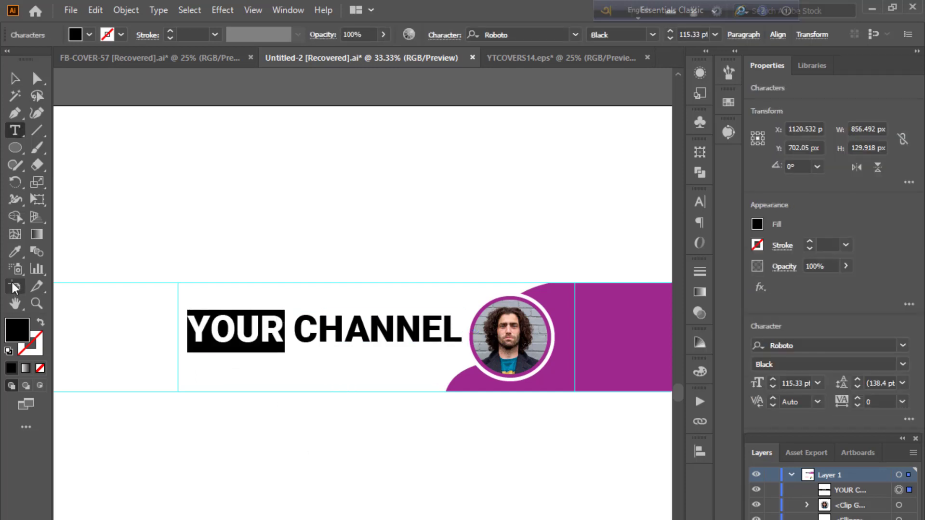
{"action": "left_click", "coordinate": [15, 251]}
{"action": "left_click", "coordinate": [619, 344]}
{"action": "key", "text": "v"}
{"action": "left_click", "coordinate": [72, 107]}
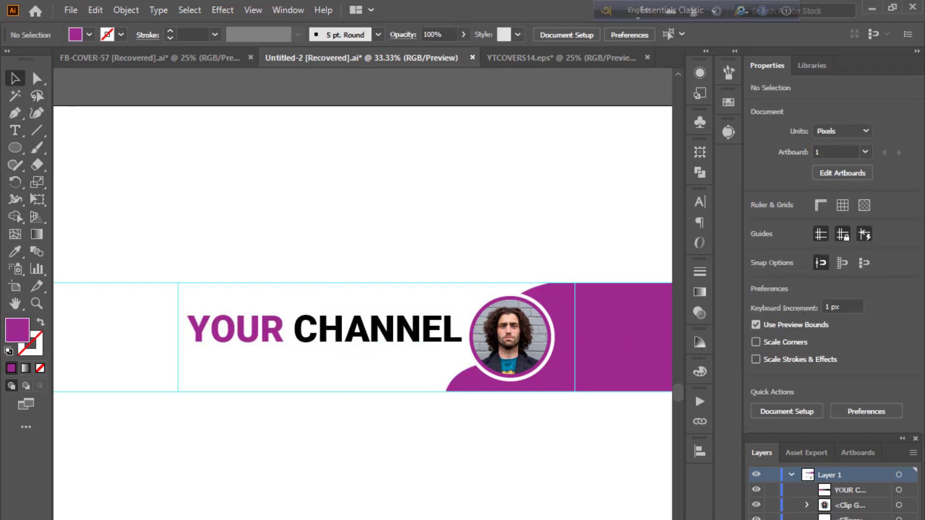
- Paste the SUBSCRIBED button and social icon group and place it under YOUR CHANNEL
{"action": "key", "text": "ctrl+v"}
{"action": "left_click_drag", "start_coordinate": [316, 395], "coordinate": [307, 368]}
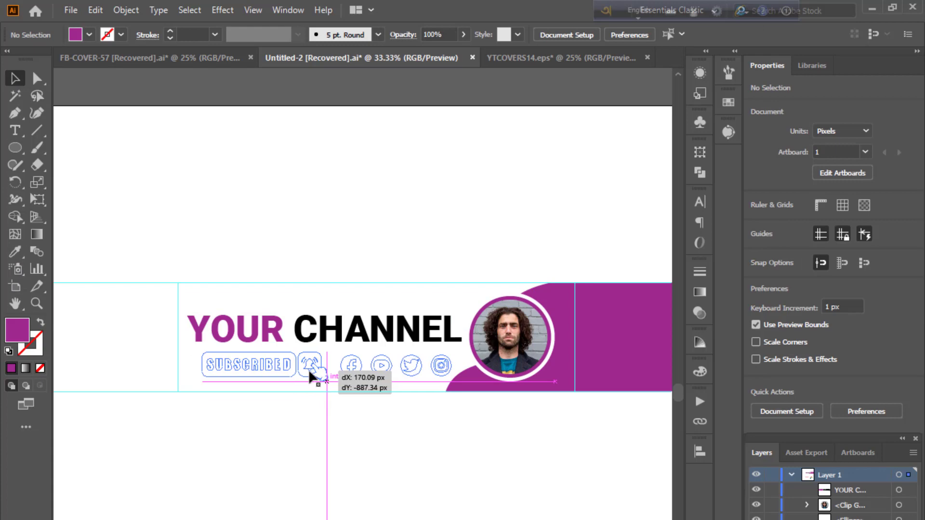
{"action": "key", "text": "ctrl+shift+a"}
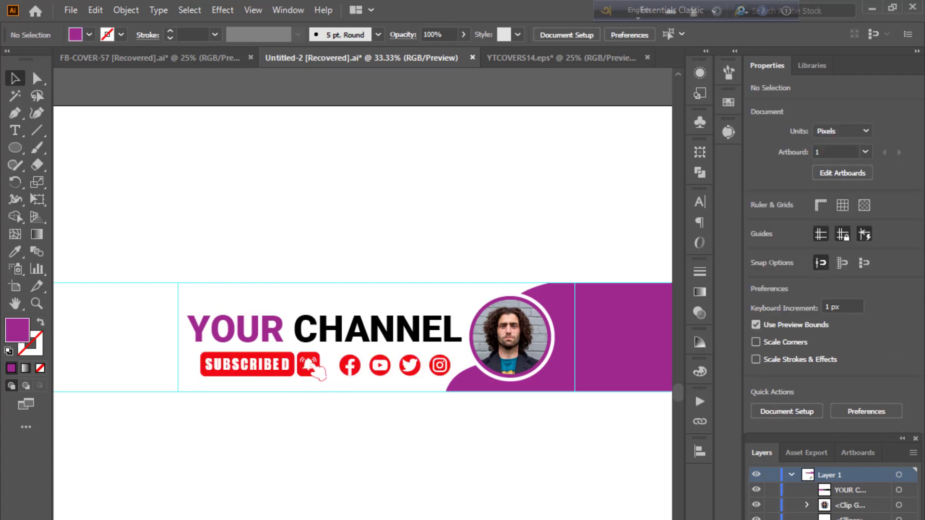
{"action": "key", "text": "ctrl+plus"}
{"action": "key", "text": "ctrl+plus"}
{"action": "key", "text": "ctrl+plus"}
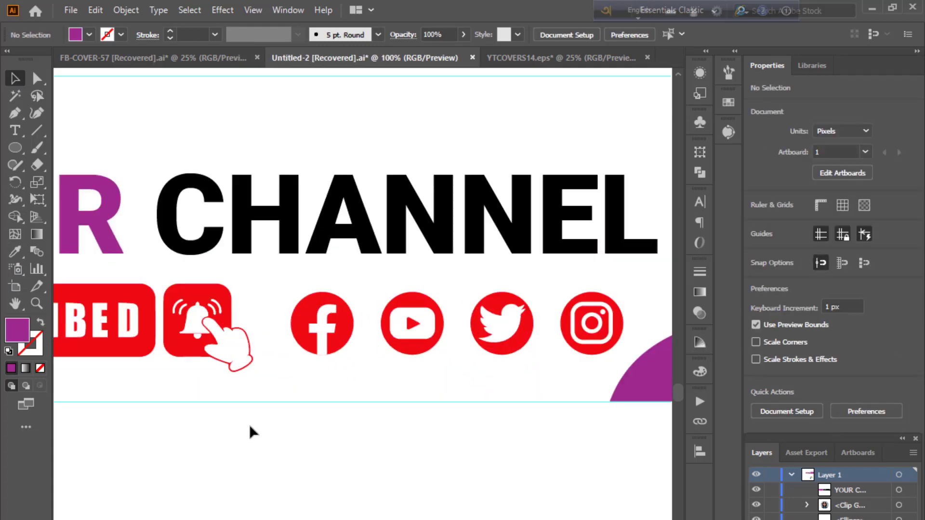
{"action": "key", "text": "ctrl+plus"}
{"action": "left_click_drag", "start_coordinate": [319, 486], "coordinate": [227, 481]}
- Fill the Facebook, YouTube, Twitter and Instagram icon circles with the banner purple
{"action": "key", "text": "a"}
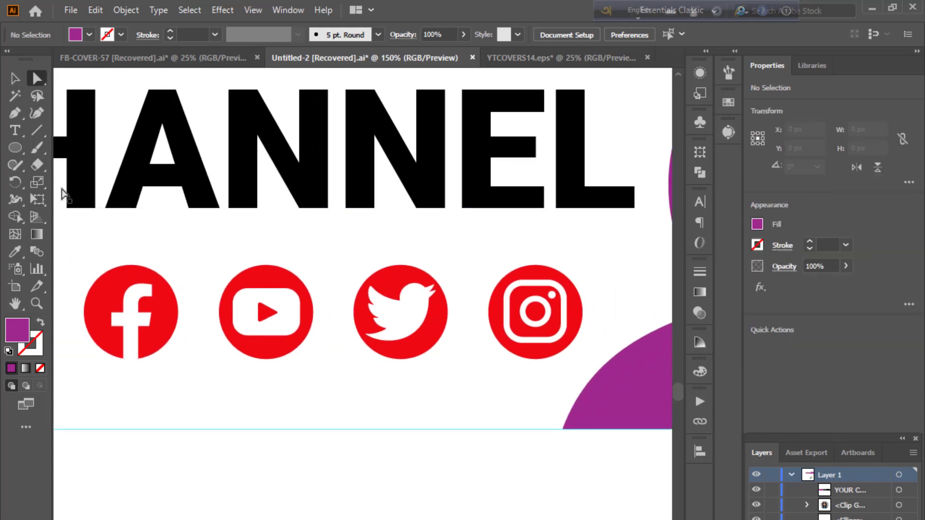
{"action": "left_click", "coordinate": [135, 274]}
{"action": "left_click", "coordinate": [271, 284], "text": "shift"}
{"action": "left_click", "coordinate": [397, 275], "text": "shift"}
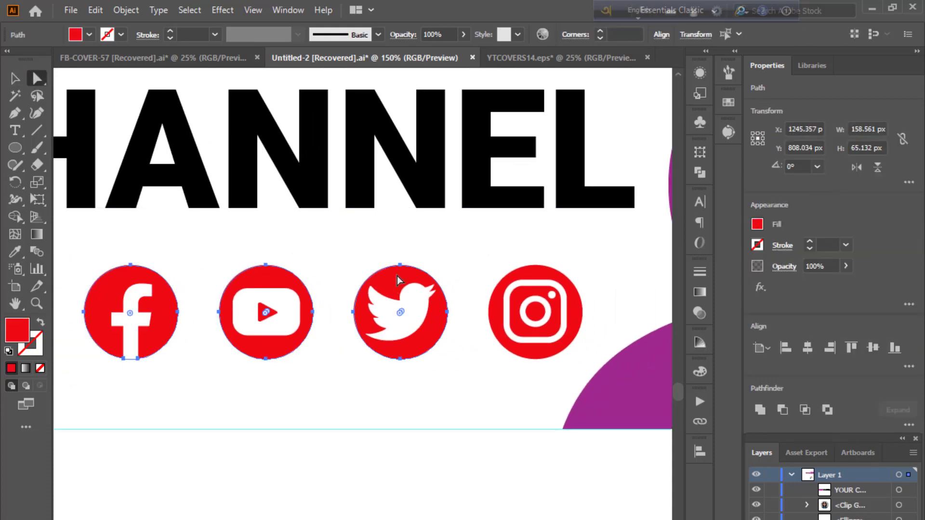
{"action": "left_click", "coordinate": [541, 272], "text": "shift"}
{"action": "left_click", "coordinate": [15, 251]}
{"action": "left_click", "coordinate": [624, 376]}
{"action": "key", "text": "v"}
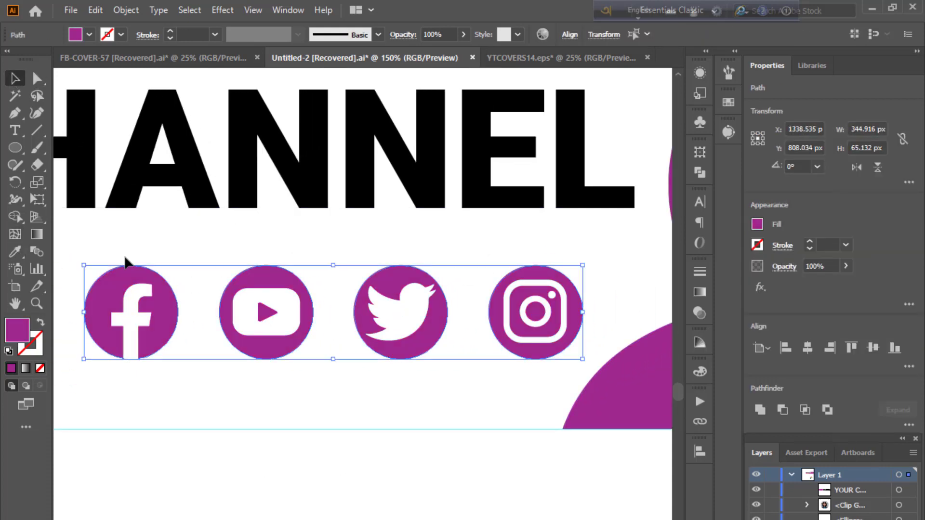
{"action": "key", "text": "ctrl+minus"}
{"action": "key", "text": "ctrl+minus"}
{"action": "key", "text": "ctrl+minus"}
{"action": "key", "text": "ctrl+minus"}
{"action": "key", "text": "ctrl+shift+a"}
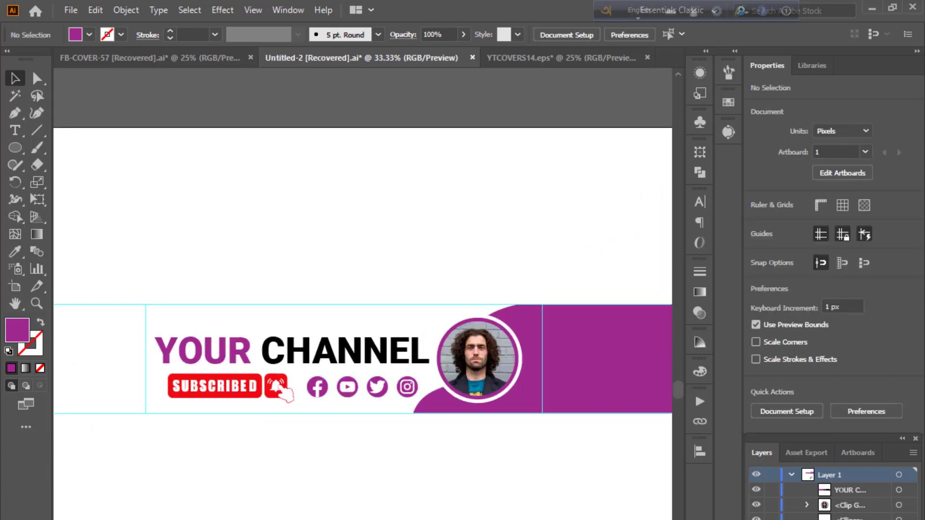
{"action": "key", "text": "ctrl+plus"}
{"action": "key", "text": "ctrl+plus"}
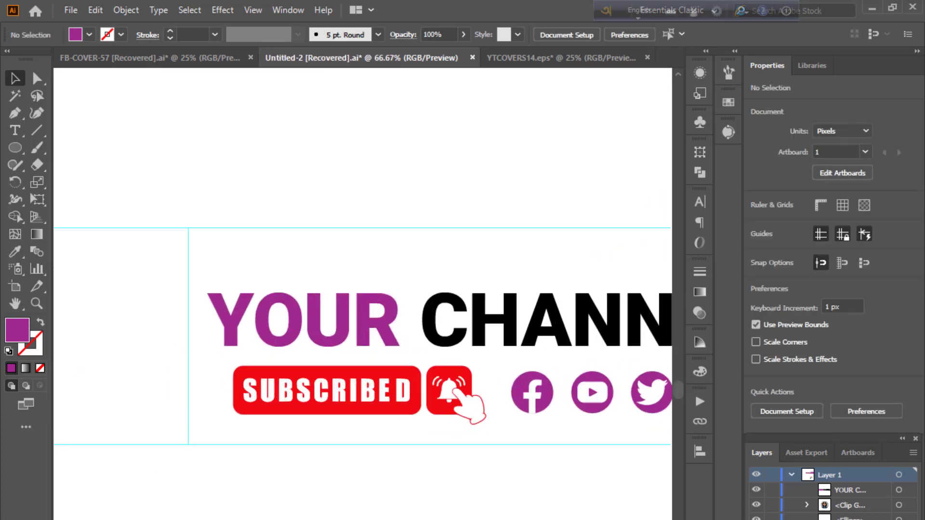
- Draw a small circle on the banner's top edge and make it black
{"action": "key", "text": "l"}
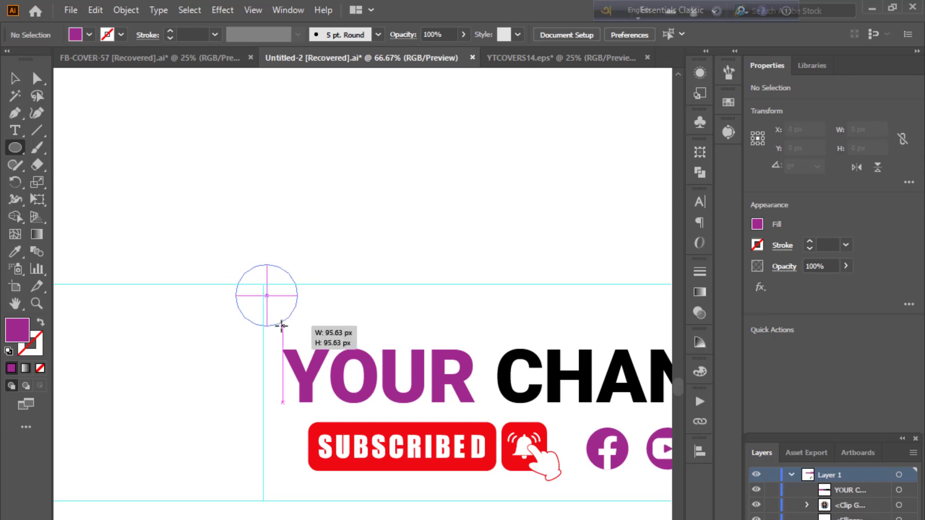
{"action": "left_click_drag", "start_coordinate": [233, 262], "coordinate": [296, 326]}
{"action": "left_click_drag", "start_coordinate": [266, 282], "coordinate": [263, 282]}
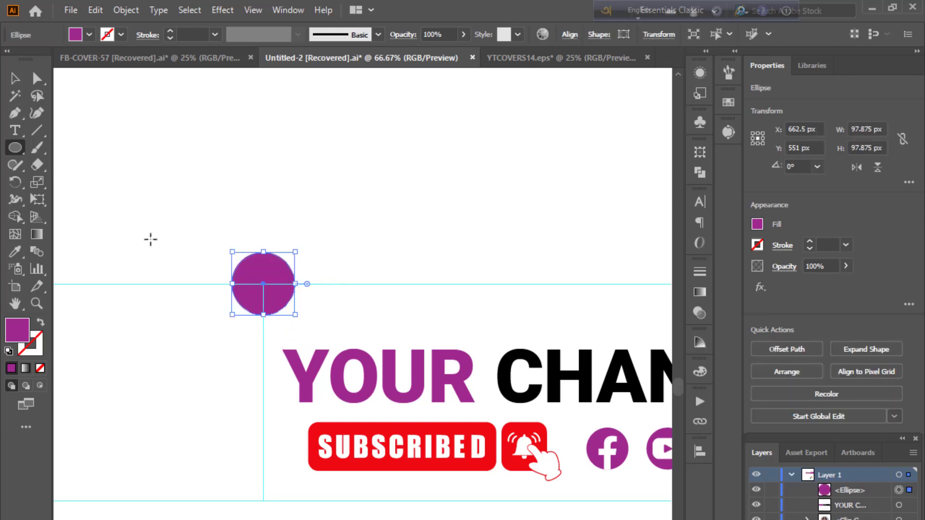
{"action": "left_click", "coordinate": [15, 78]}
{"action": "left_click", "coordinate": [279, 169]}
{"action": "scroll", "coordinate": [259, 415], "scroll_direction": "down", "scroll_amount": 3}
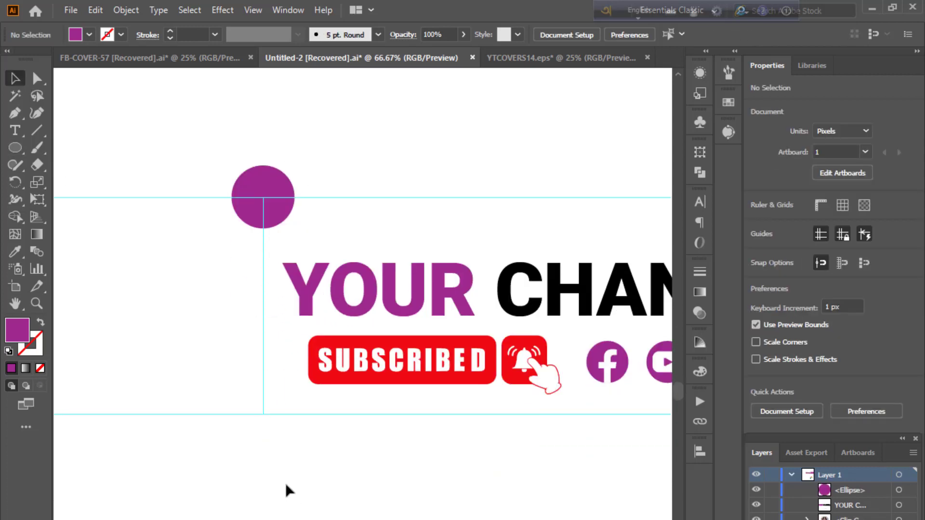
{"action": "left_click", "coordinate": [275, 208]}
{"action": "key", "text": "i"}
{"action": "left_click", "coordinate": [481, 301]}
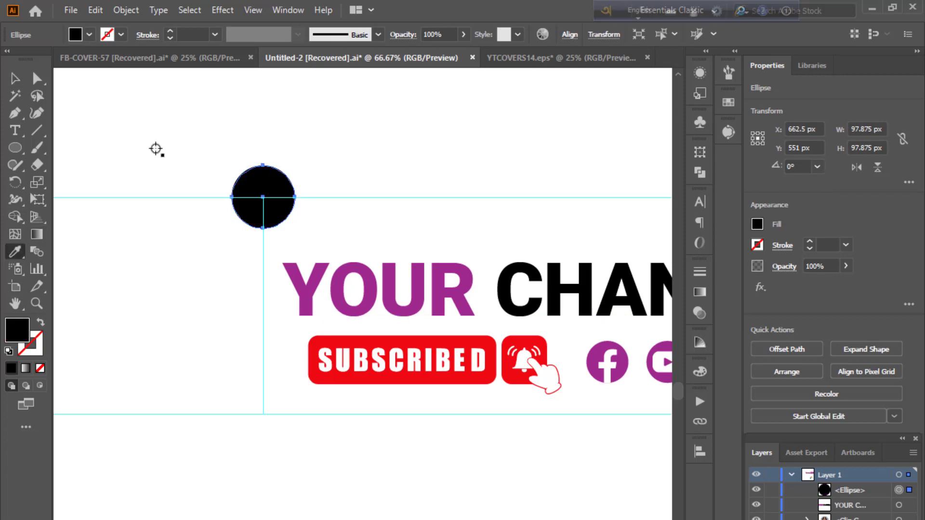
{"action": "key", "text": "v"}
- Copy the black circle straight down to the bottom edge and make it purple
{"action": "left_click_drag", "start_coordinate": [268, 194], "coordinate": [270, 411]}
{"action": "left_click", "coordinate": [15, 252]}
{"action": "left_click", "coordinate": [282, 302]}
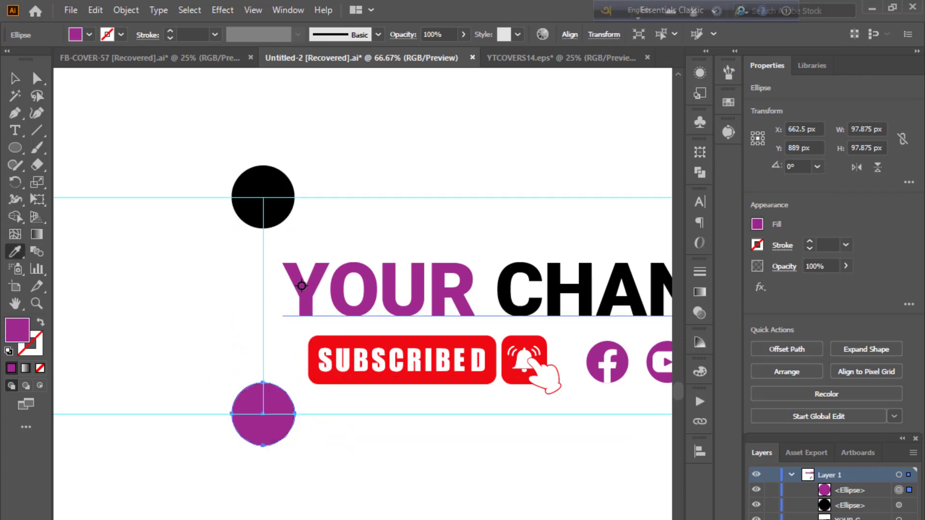
{"action": "left_click", "coordinate": [21, 85]}
{"action": "left_click", "coordinate": [151, 166]}
- Show the guides again and recentre the view on the banner's empty left part
{"action": "key", "text": "ctrl+minus"}
{"action": "key", "text": "ctrl+minus"}
{"action": "key", "text": "ctrl+minus"}
{"action": "key", "text": "ctrl+minus"}
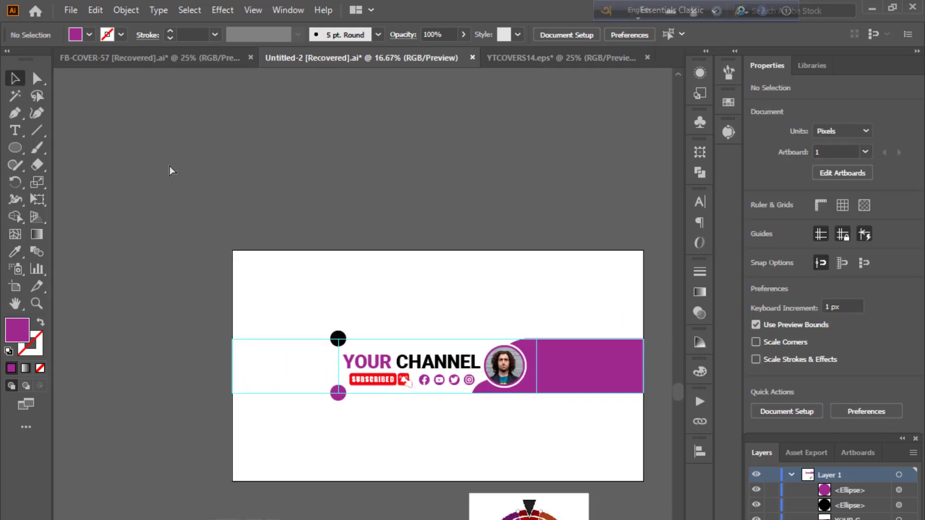
{"action": "key", "text": "ctrl+plus"}
{"action": "key", "text": "ctrl+plus"}
{"action": "mouse_move", "coordinate": [328, 422]}
{"action": "left_mouse_down"}
{"action": "mouse_move", "coordinate": [314, 449]}
{"action": "mouse_move", "coordinate": [348, 459]}
{"action": "left_mouse_up"}
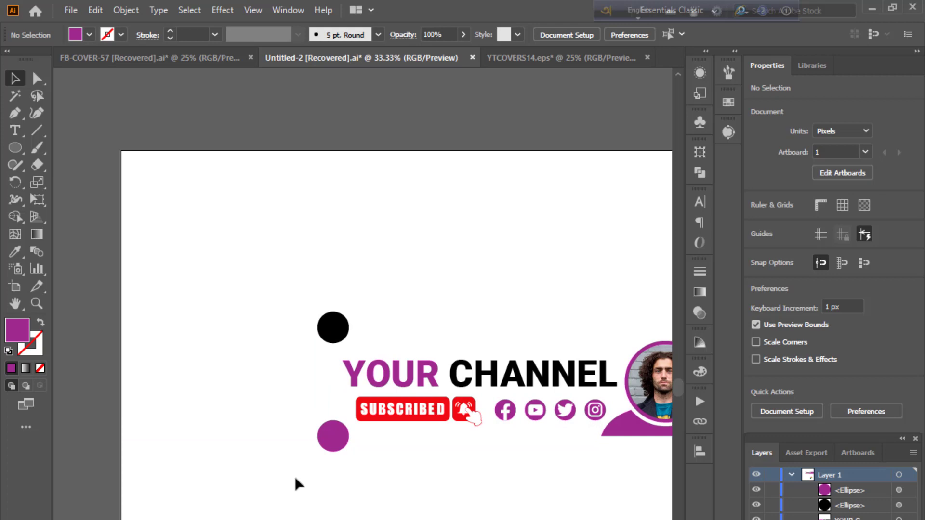
{"action": "key", "text": "ctrl+semicolon"}
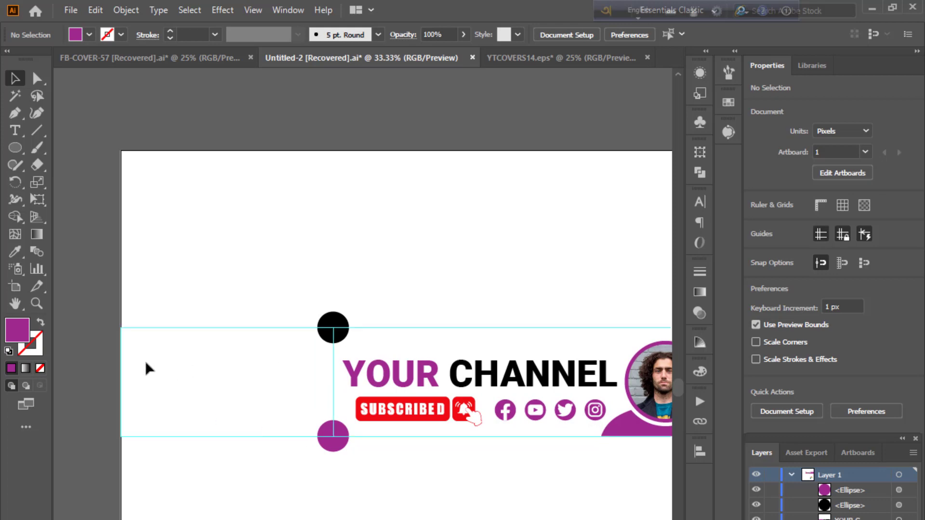
{"action": "scroll", "coordinate": [176, 377], "scroll_direction": "down", "scroll_amount": 2}
{"action": "left_click_drag", "start_coordinate": [231, 295], "coordinate": [109, 295]}
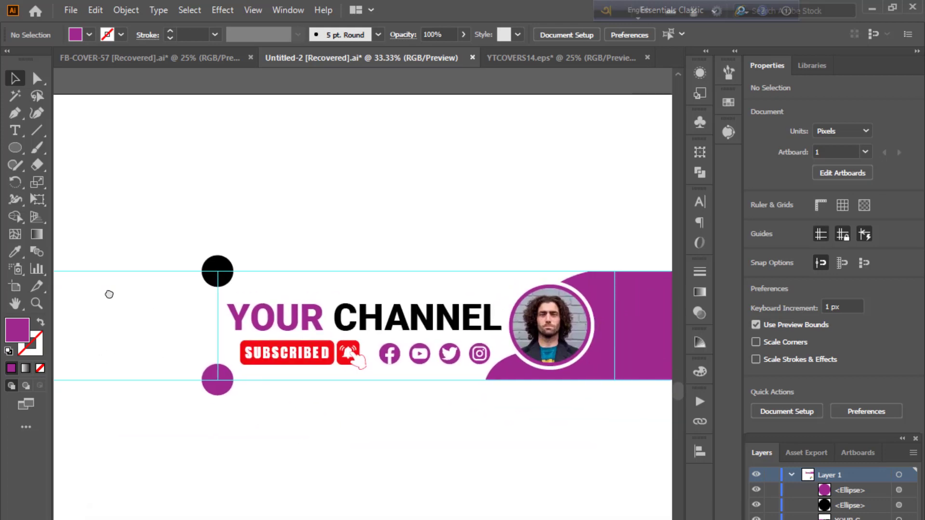
{"action": "mouse_move", "coordinate": [250, 296]}
{"action": "left_mouse_down"}
{"action": "mouse_move", "coordinate": [405, 289]}
{"action": "mouse_move", "coordinate": [495, 258]}
{"action": "mouse_move", "coordinate": [269, 325]}
{"action": "mouse_move", "coordinate": [404, 310]}
{"action": "left_mouse_up"}
{"action": "key", "text": "p"}
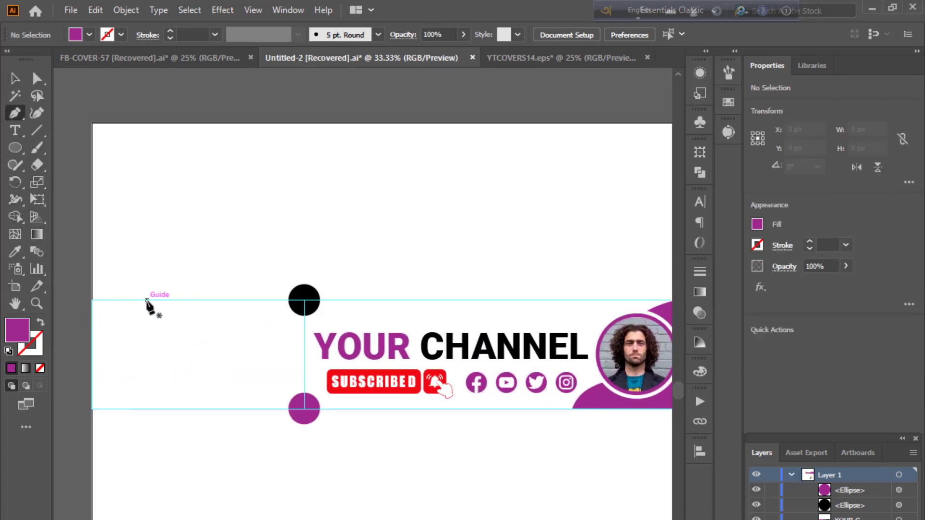
- Start a first wave path on the left edge, then discard it
{"action": "left_click", "coordinate": [146, 300]}
{"action": "left_click_drag", "start_coordinate": [92, 331], "coordinate": [75, 359]}
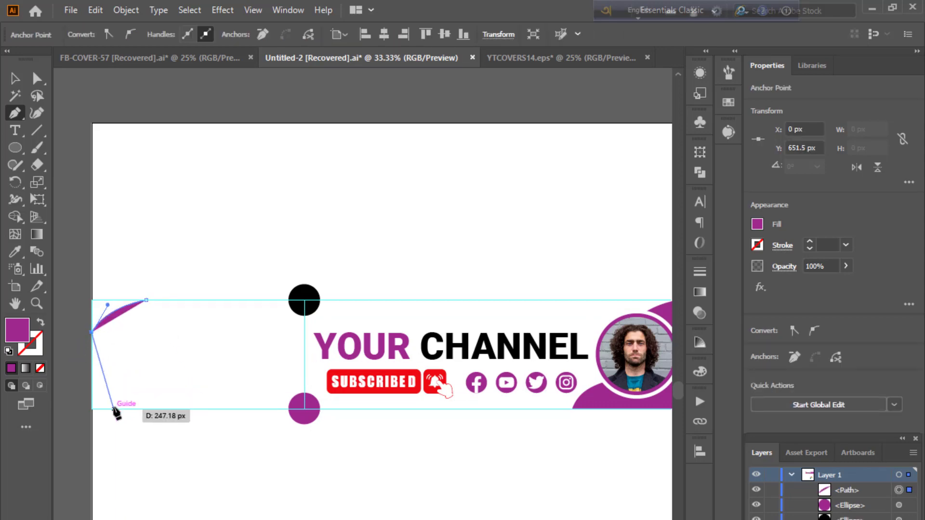
{"action": "key", "text": "Escape"}
{"action": "key", "text": "ctrl+shift+a"}
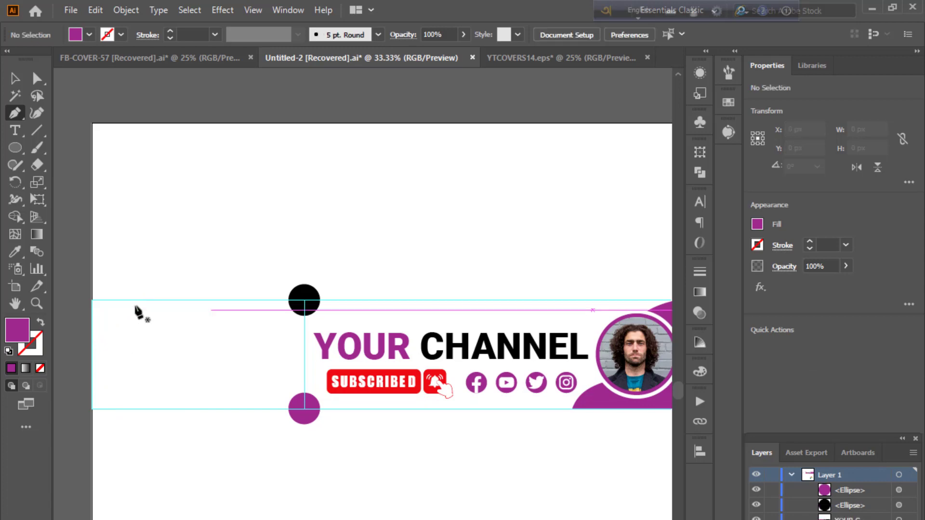
- Draw a closed curved wave shape filling the banner's far left edge
{"action": "left_click", "coordinate": [122, 299]}
{"action": "left_click_drag", "start_coordinate": [132, 337], "coordinate": [122, 366]}
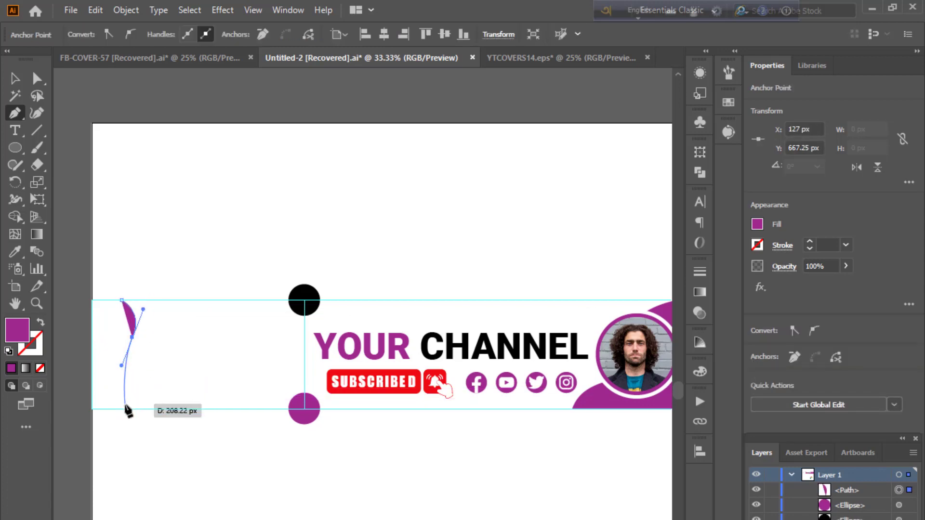
{"action": "left_click_drag", "start_coordinate": [129, 409], "coordinate": [139, 423]}
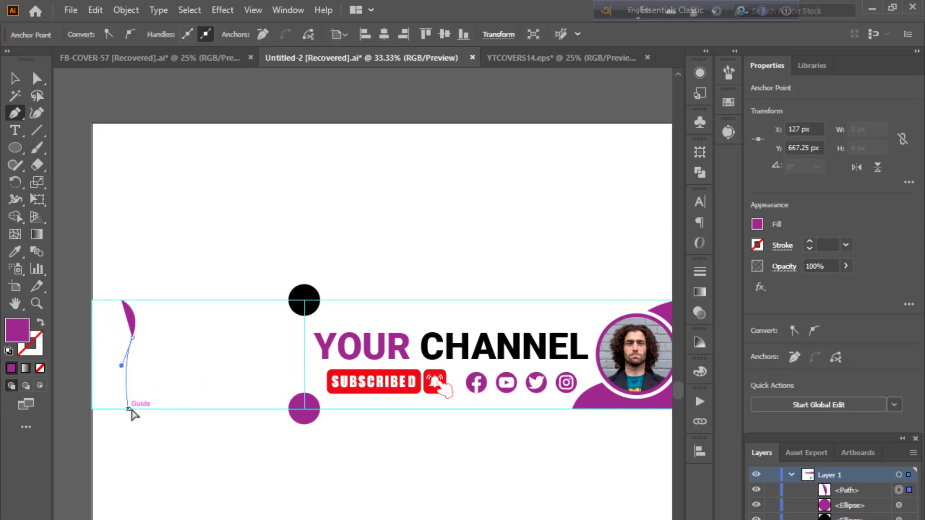
{"action": "left_click", "coordinate": [92, 409]}
{"action": "left_click", "coordinate": [92, 300]}
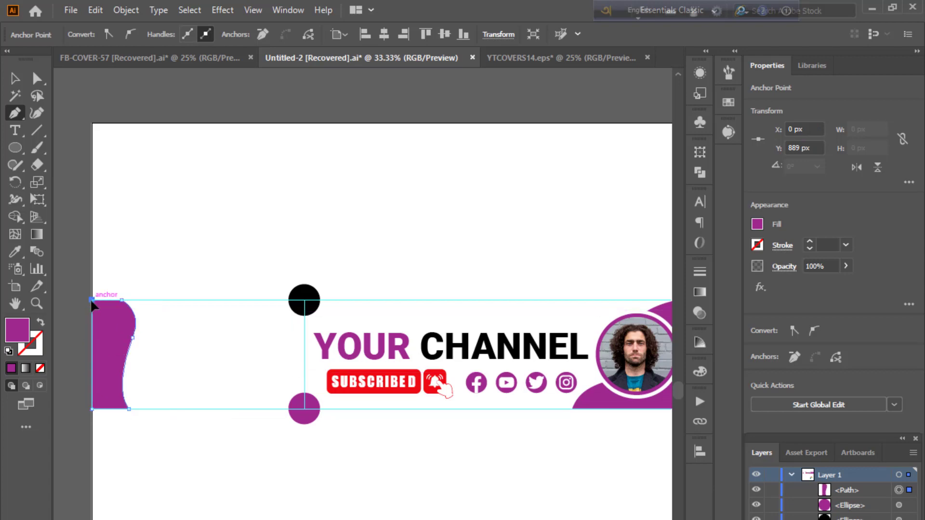
{"action": "left_click", "coordinate": [121, 300]}
{"action": "left_click", "coordinate": [14, 78]}
{"action": "left_click", "coordinate": [108, 100]}
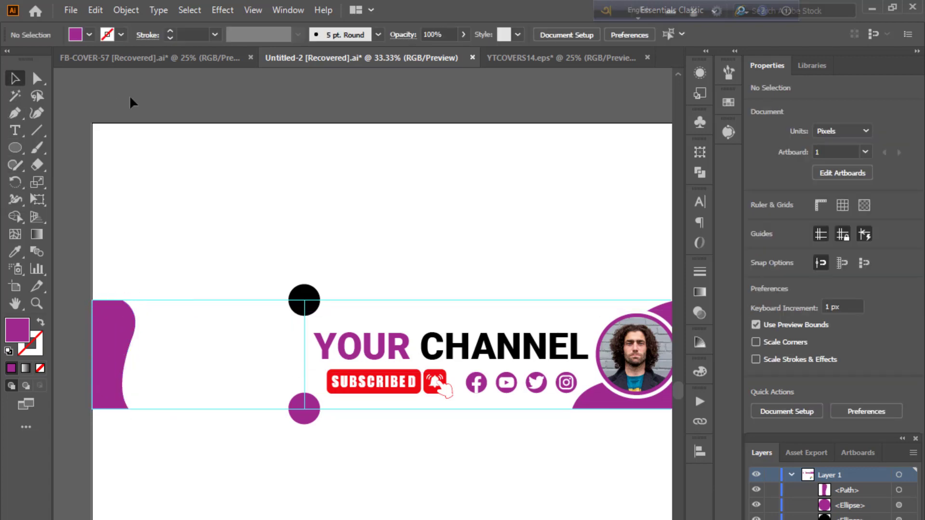
{"action": "scroll", "coordinate": [325, 457], "scroll_direction": "right", "scroll_amount": 2}
{"action": "scroll", "coordinate": [366, 448], "scroll_direction": "down", "scroll_amount": 1}
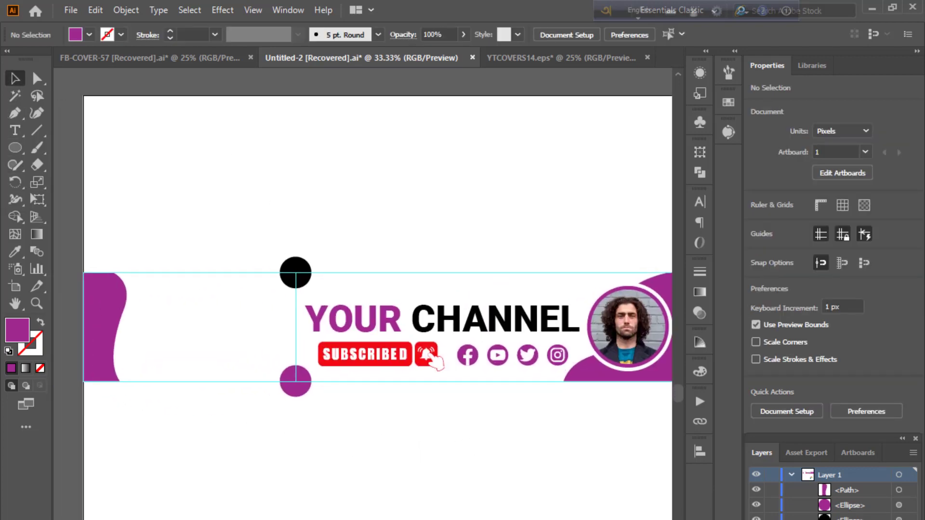
- Move the NEW VIDEO EVERY WEEK text into the banner and colour NEW VIDEO #000000 black
{"action": "left_click_drag", "start_coordinate": [232, 410], "coordinate": [231, 320]}
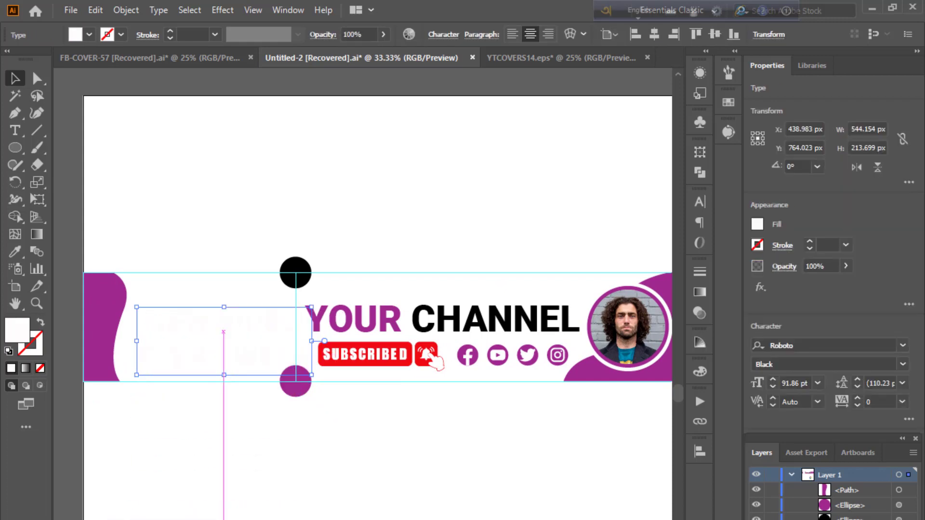
{"action": "key", "text": "ctrl+shift+a"}
{"action": "scroll", "coordinate": [142, 327], "scroll_direction": "down", "scroll_amount": 10}
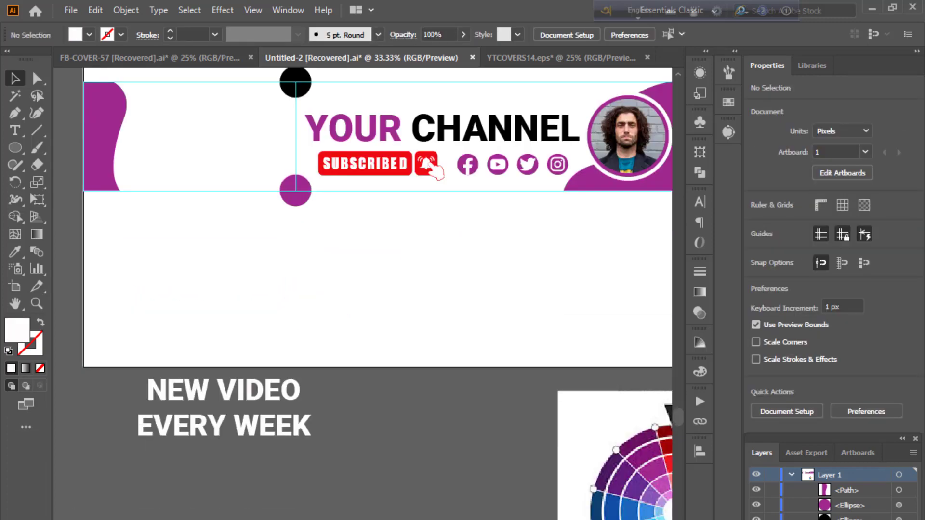
{"action": "key", "text": "a"}
{"action": "key", "text": "t"}
{"action": "left_click_drag", "start_coordinate": [147, 338], "coordinate": [301, 339]}
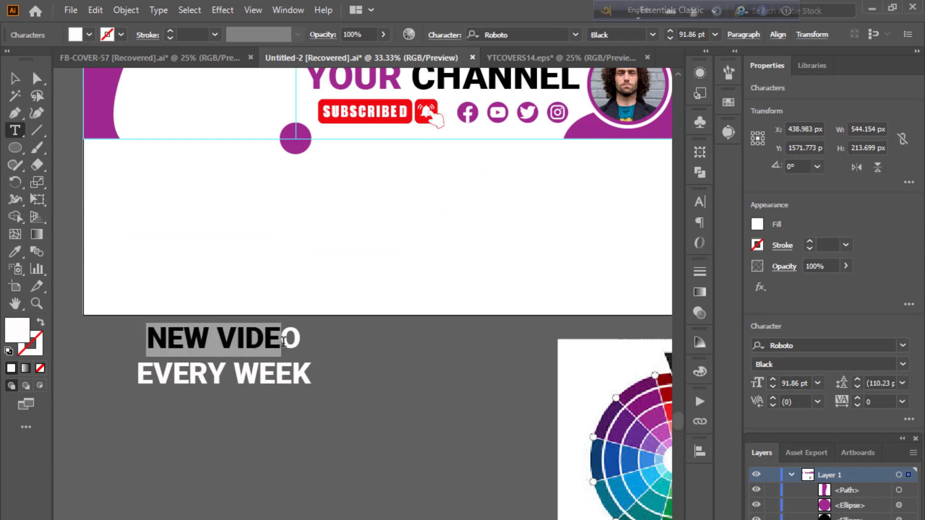
{"action": "double_click", "coordinate": [18, 331]}
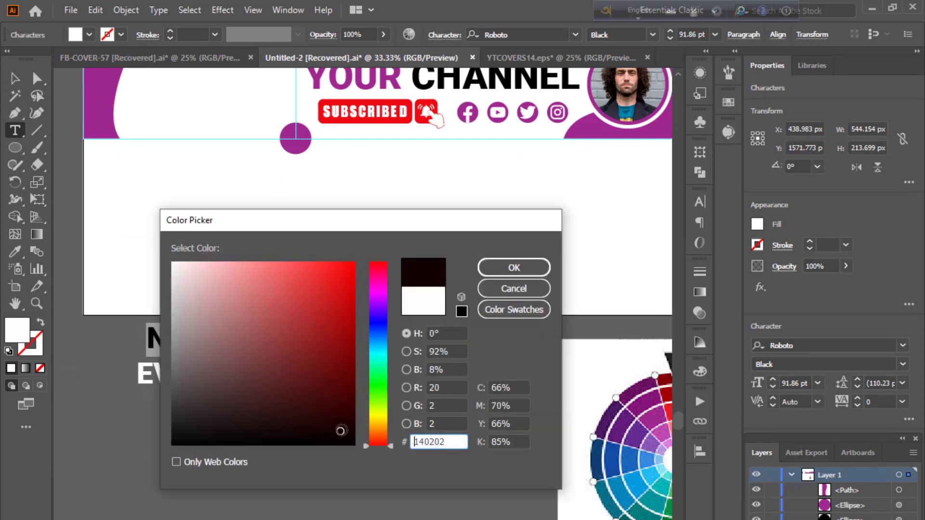
{"action": "type", "text": "000000"}
{"action": "key", "text": "Return"}
- Recolour EVERY WEEK with the banner's purple
{"action": "left_click_drag", "start_coordinate": [139, 374], "coordinate": [312, 375]}
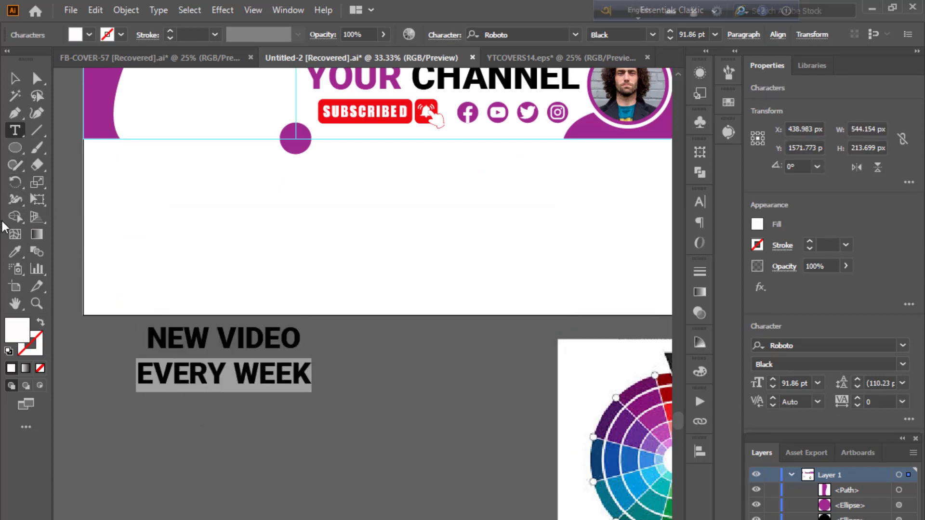
{"action": "left_click", "coordinate": [15, 251]}
{"action": "left_click", "coordinate": [2, 76]}
{"action": "left_click", "coordinate": [376, 216]}
{"action": "scroll", "coordinate": [376, 337], "scroll_direction": "up", "scroll_amount": 4}
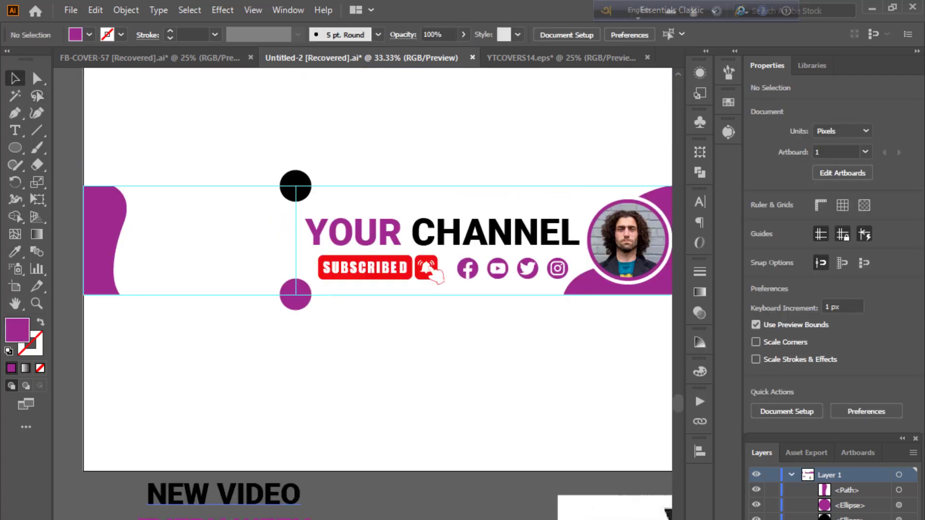
{"action": "left_click_drag", "start_coordinate": [225, 501], "coordinate": [226, 278]}
- Shrink the tagline, centre it vertically in the banner and nudge it right
{"action": "left_click_drag", "start_coordinate": [311, 322], "coordinate": [262, 318]}
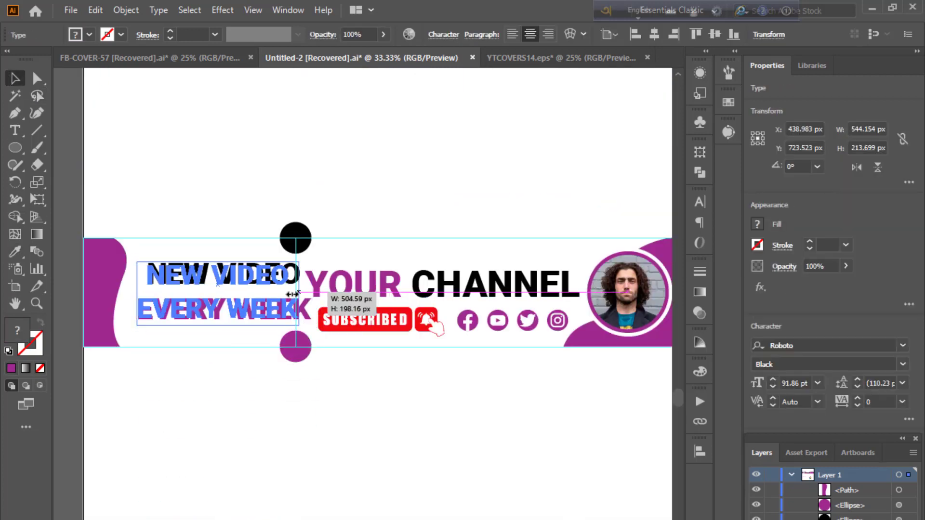
{"action": "left_click", "coordinate": [699, 451]}
{"action": "left_click", "coordinate": [645, 483]}
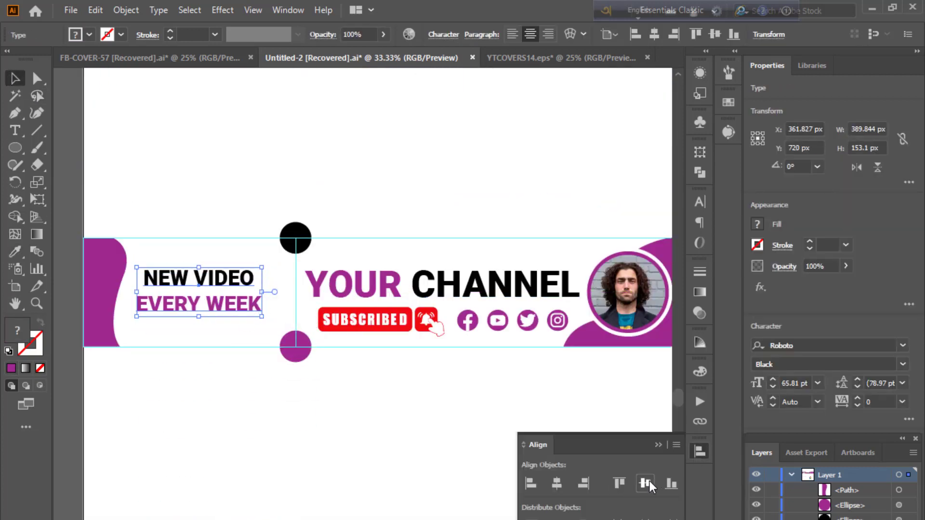
{"action": "key", "text": "shift+Right"}
{"action": "key", "text": "shift+Right"}
{"action": "key", "text": "shift+Right"}
{"action": "key", "text": "shift+Right"}
{"action": "key", "text": "shift+Right"}
{"action": "key", "text": "ctrl+shift+a"}
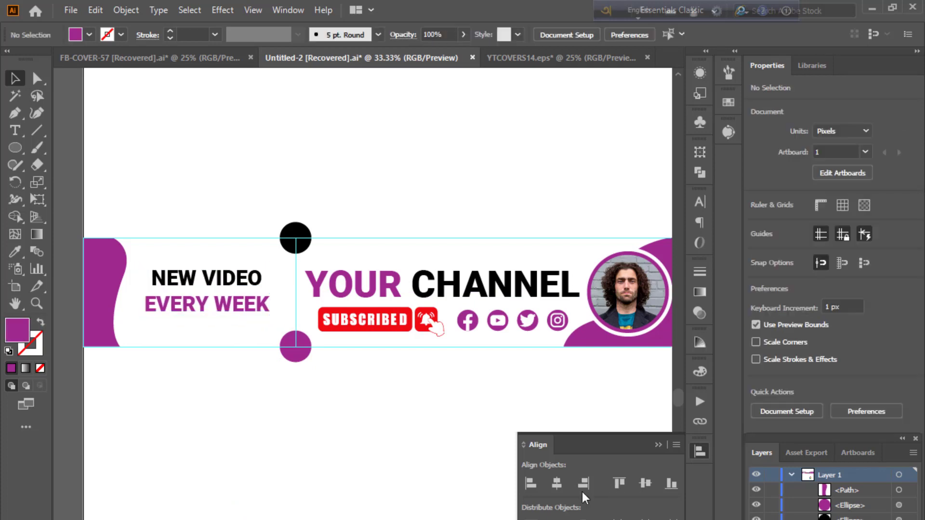
{"action": "left_click", "coordinate": [658, 444]}
{"action": "key", "text": "ctrl+minus"}
{"action": "key", "text": "ctrl+minus"}
{"action": "key", "text": "ctrl+plus"}
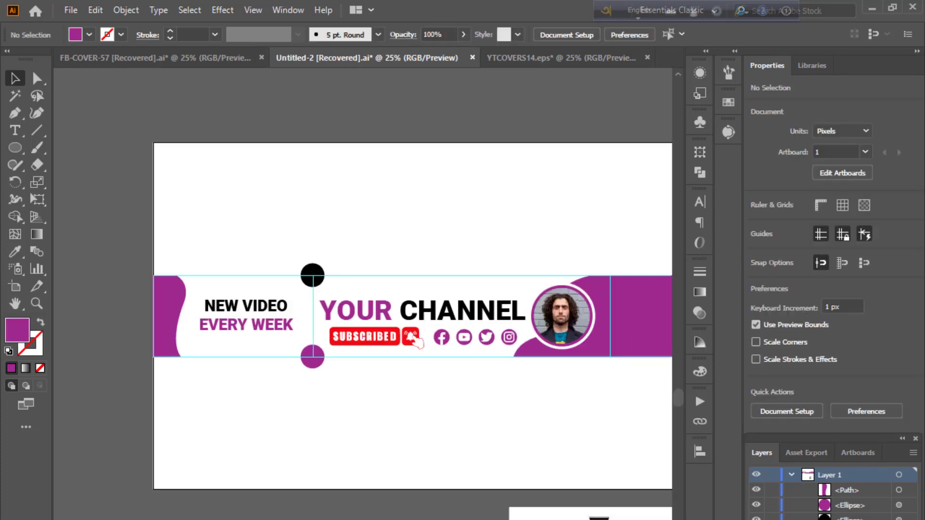
- Bring the banner's purple right block into view, with guides still shown
{"action": "left_click_drag", "start_coordinate": [354, 336], "coordinate": [340, 332]}
{"action": "key", "text": "ctrl+semicolon"}
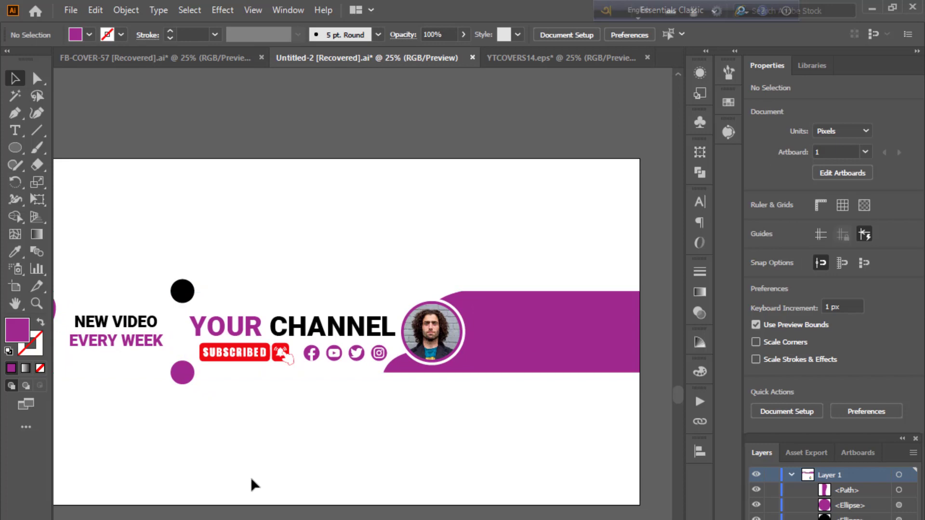
{"action": "key", "text": "ctrl+semicolon"}
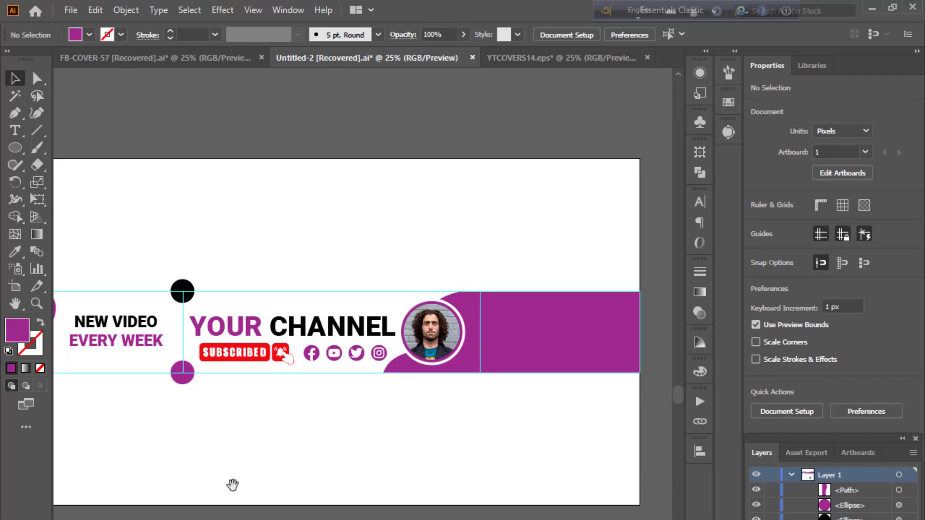
{"action": "left_click_drag", "start_coordinate": [233, 485], "coordinate": [289, 495]}
{"action": "mouse_move", "coordinate": [383, 442]}
{"action": "left_mouse_down"}
{"action": "mouse_move", "coordinate": [257, 449]}
{"action": "mouse_move", "coordinate": [240, 384]}
{"action": "mouse_move", "coordinate": [159, 425]}
{"action": "left_mouse_up"}
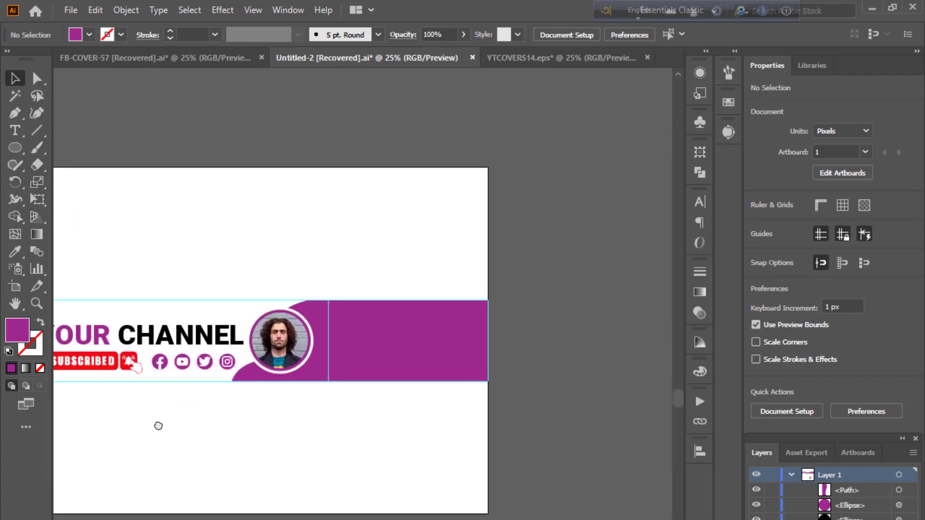
- Type THANK YOU on the purple block, then shrink and reposition it
{"action": "left_click", "coordinate": [14, 130]}
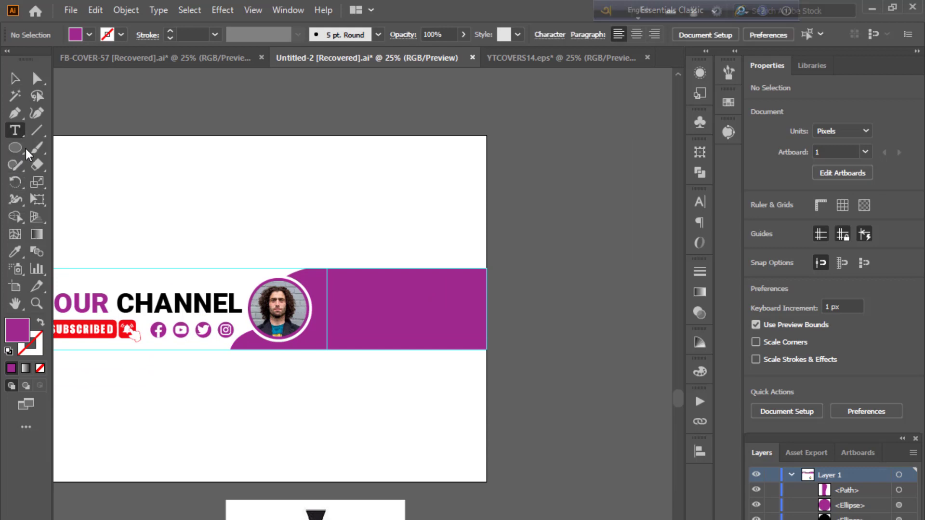
{"action": "left_click", "coordinate": [346, 303]}
{"action": "key", "text": "BackSpace"}
{"action": "type", "text": "T"}
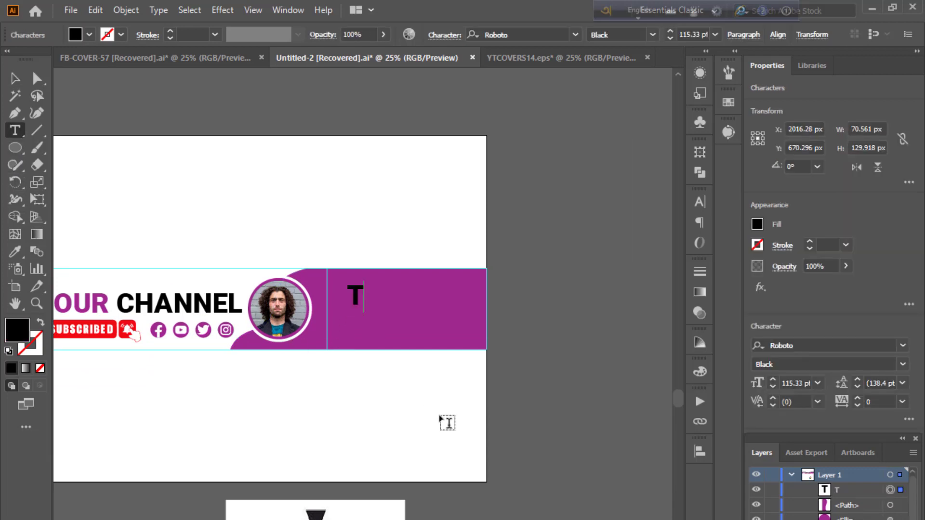
{"action": "type", "text": "HANK YOU"}
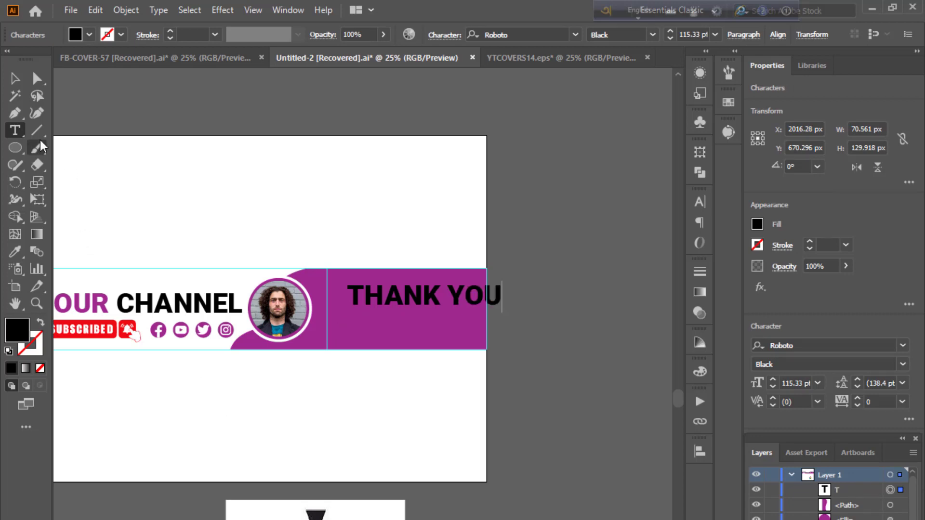
{"action": "key", "text": "Escape"}
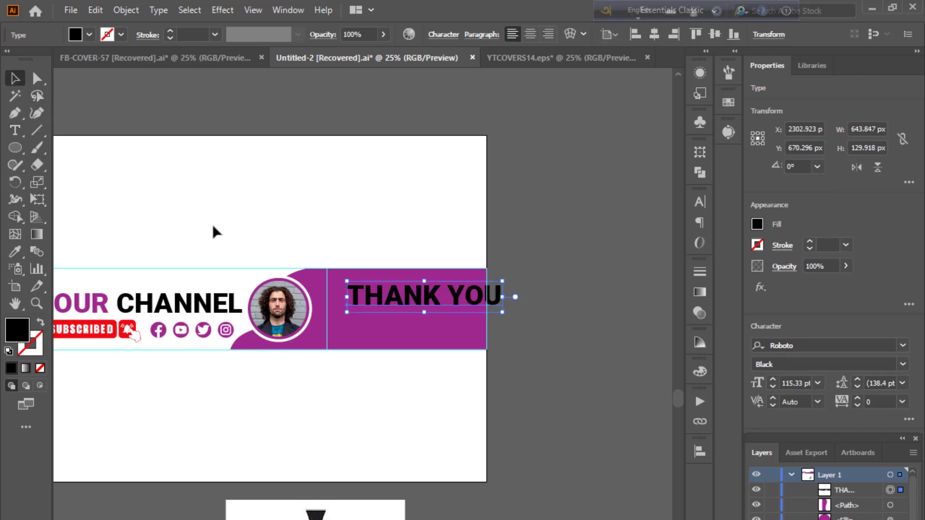
{"action": "left_click_drag", "start_coordinate": [423, 281], "coordinate": [404, 311]}
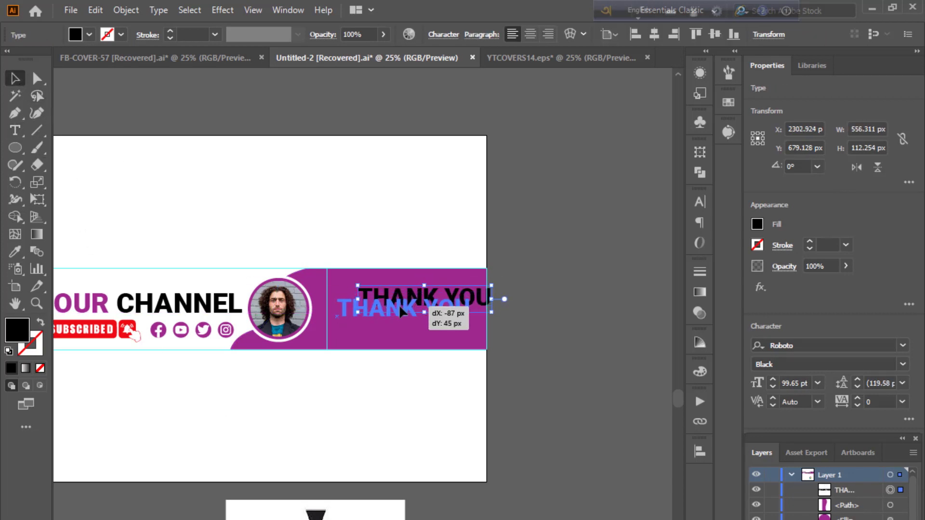
- Make the THANK YOU text white and view the whole finished banner
{"action": "left_click", "coordinate": [123, 195]}
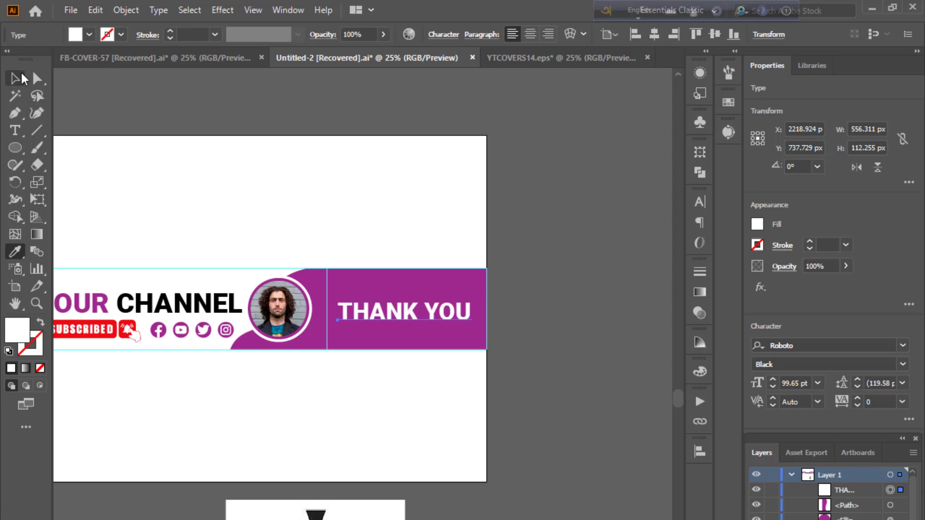
{"action": "key", "text": "v"}
{"action": "left_click", "coordinate": [140, 100]}
{"action": "key", "text": "ctrl+minus"}
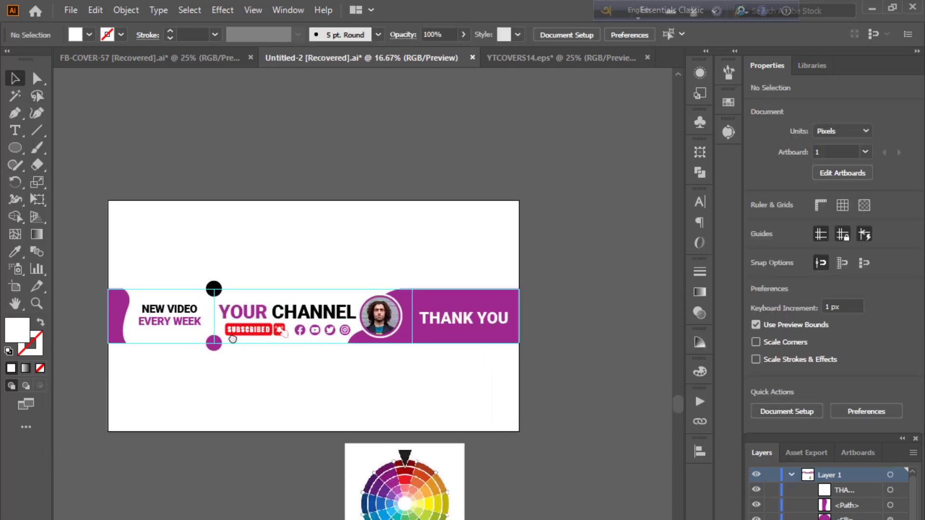
{"action": "left_click_drag", "start_coordinate": [260, 318], "coordinate": [288, 305]}
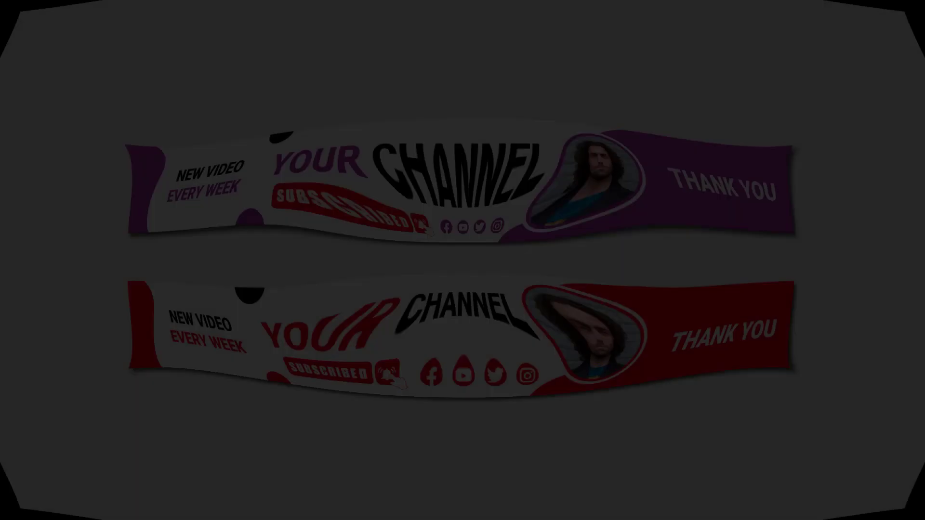